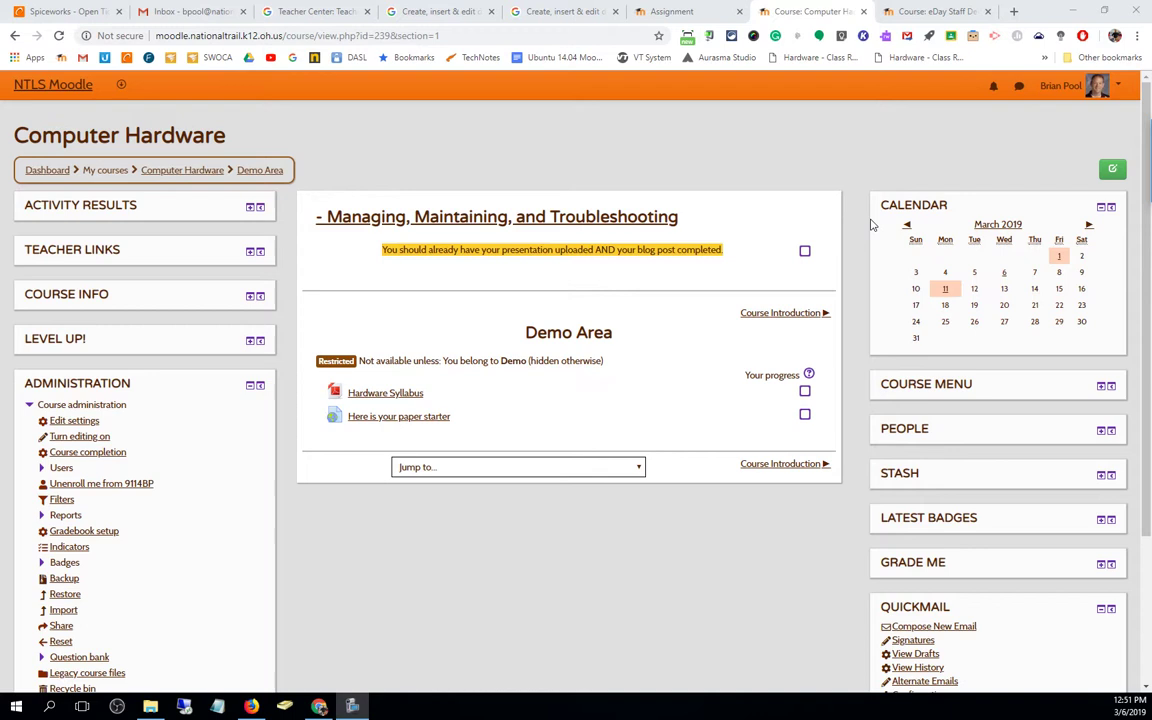
- Turn on editing for the Computer Hardware course and switch the role to Level 1 Teacher
click(1112, 170)
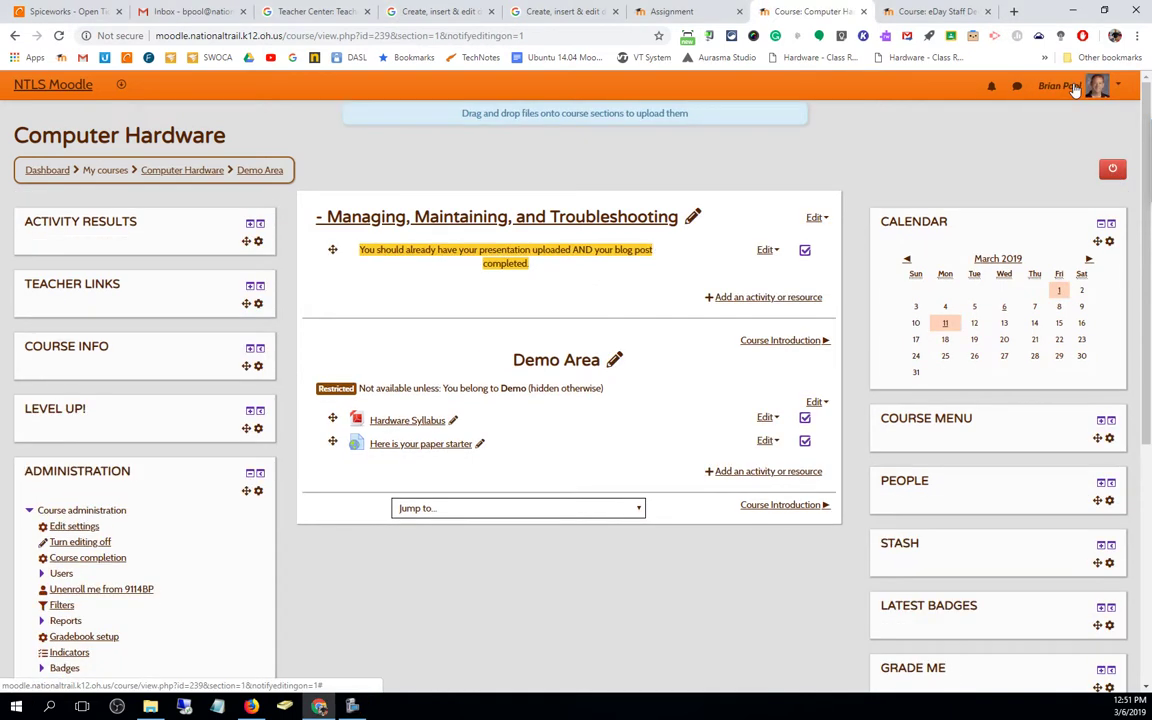
click(1085, 87)
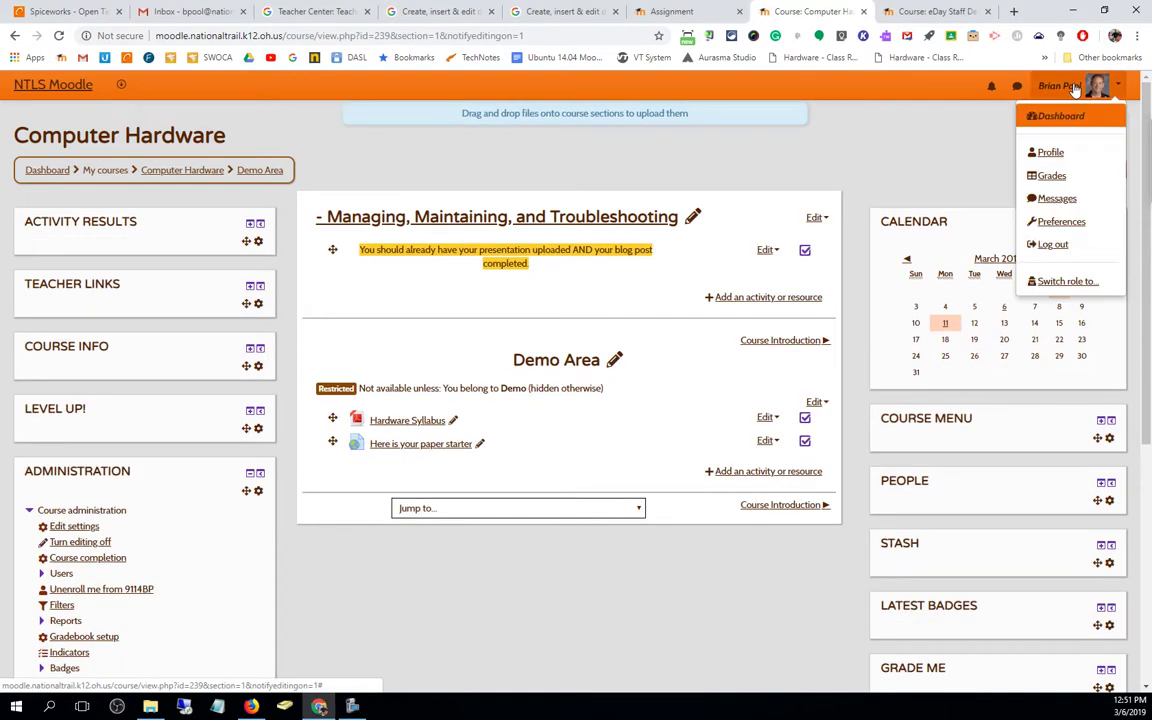
click(775, 481)
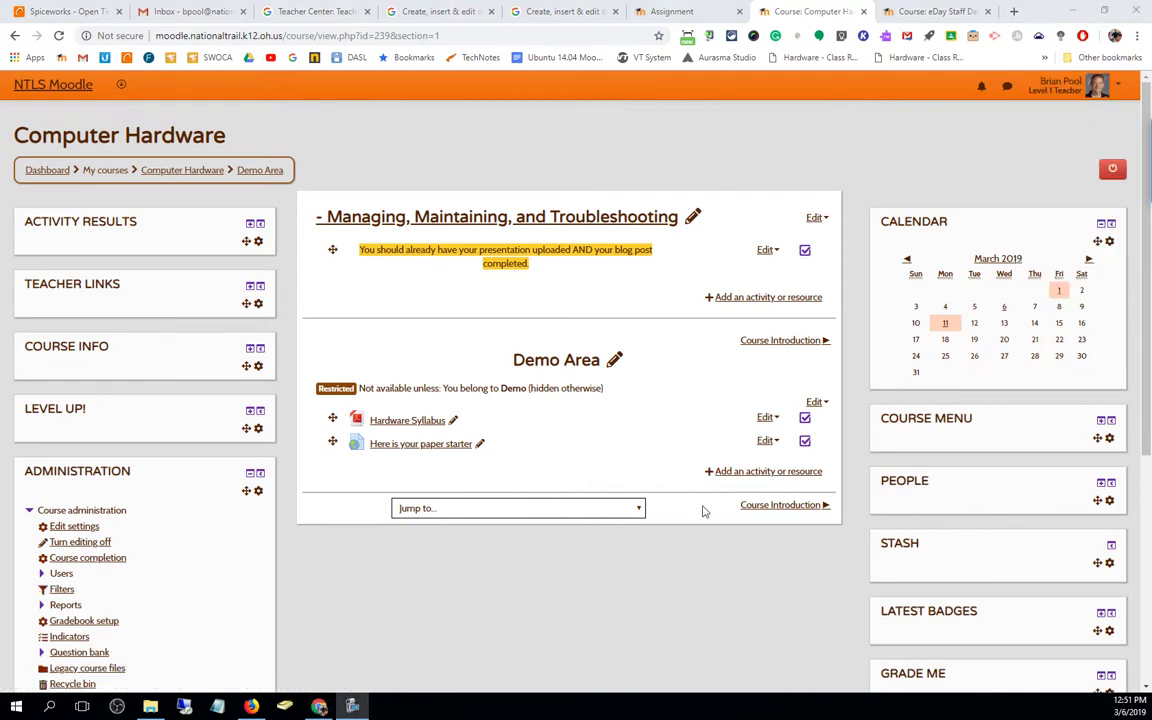
- Add a label reading "Header for a Section" to the Demo Area and move it above Hardware Syllabus
click(727, 472)
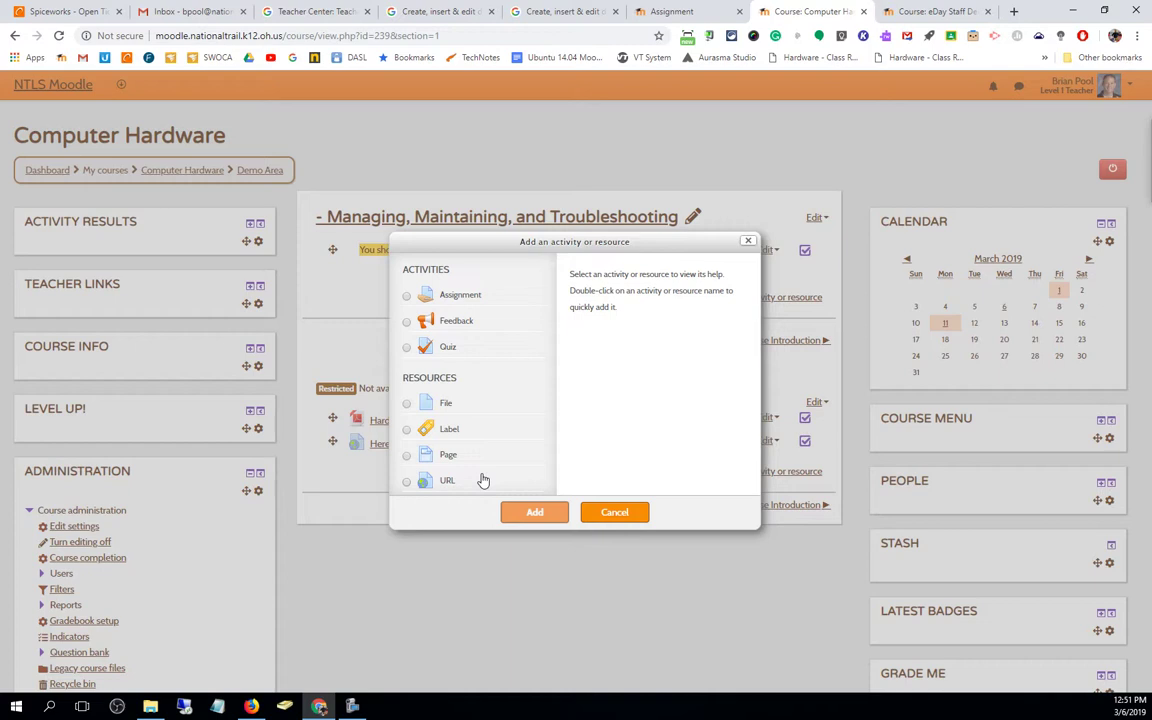
click(407, 431)
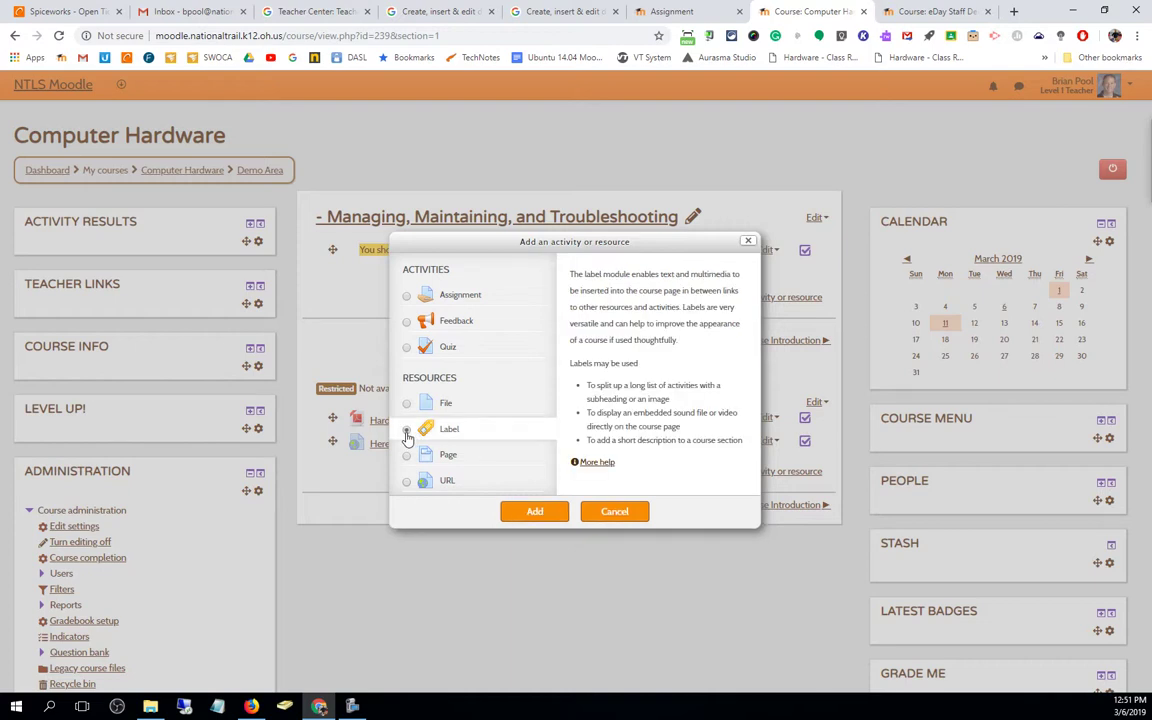
click(530, 511)
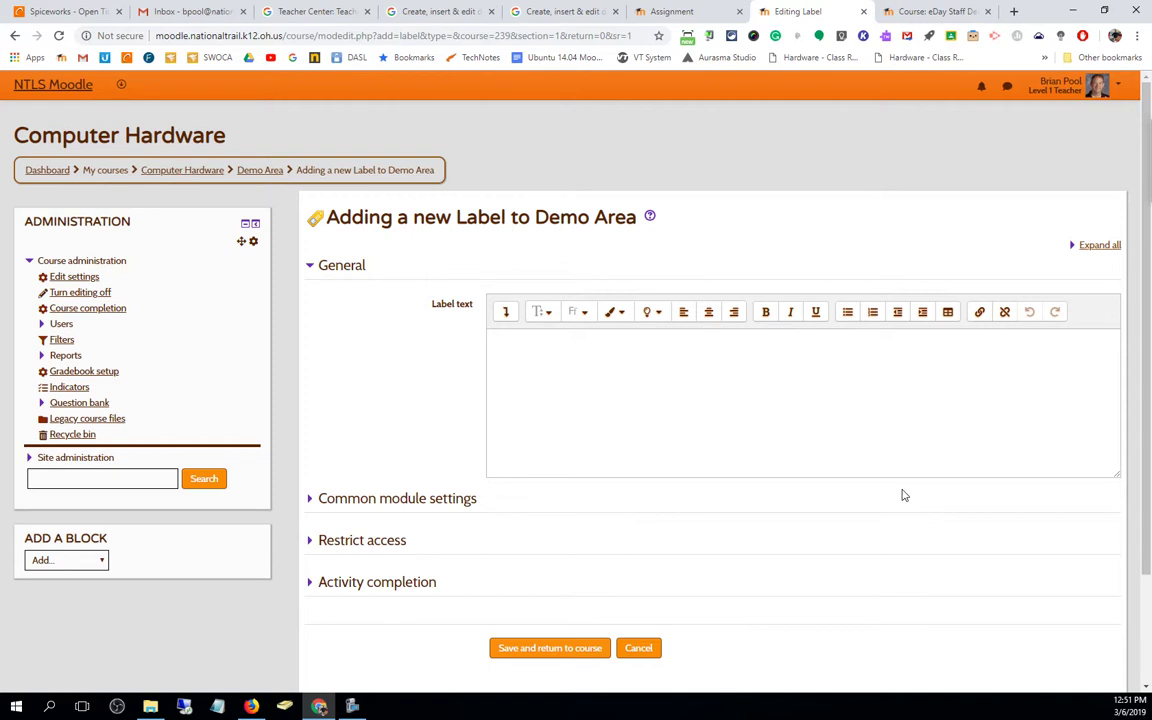
click(506, 311)
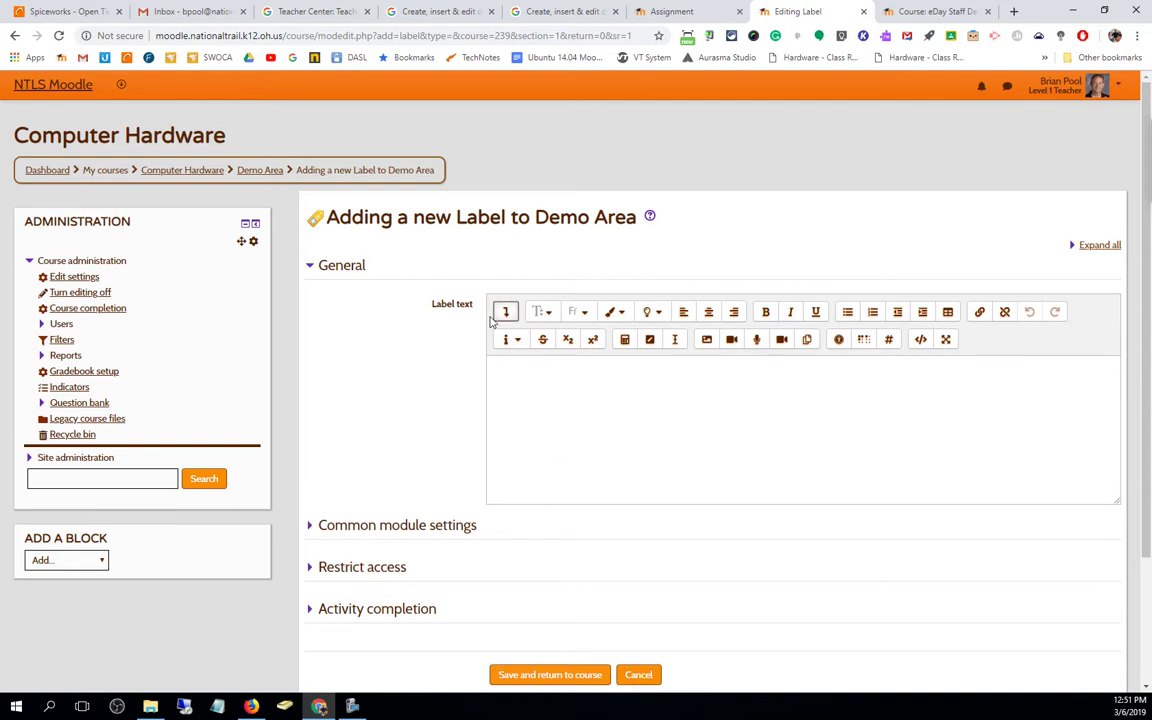
click(506, 313)
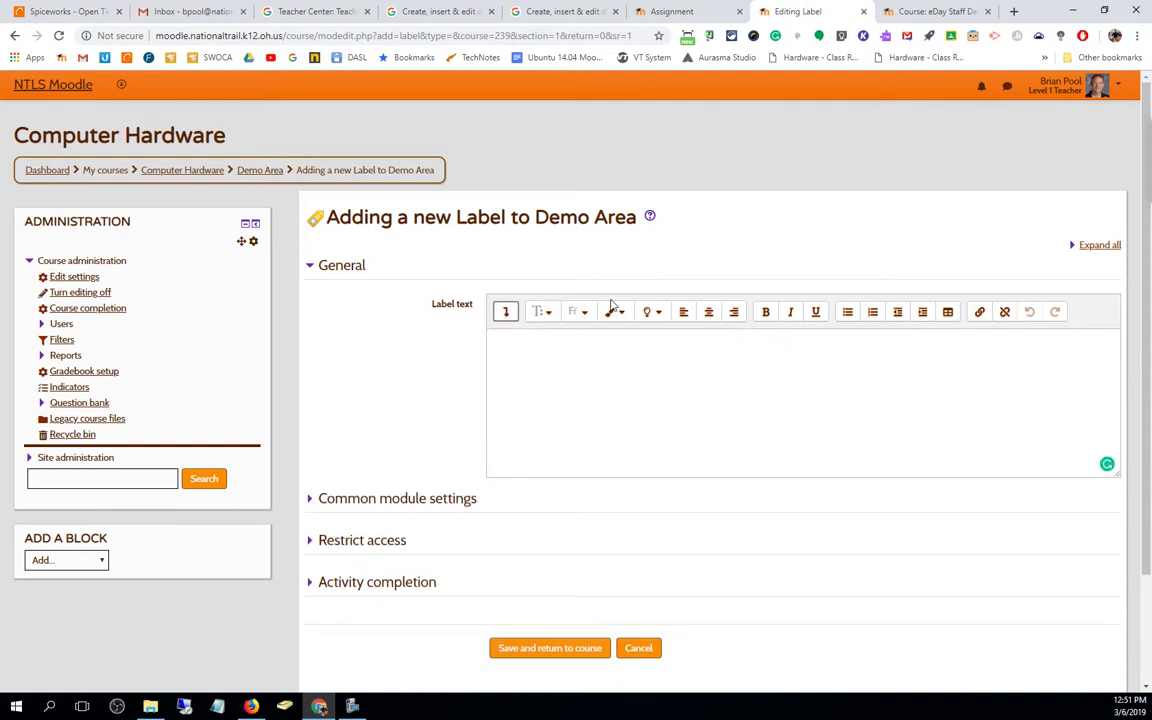
click(539, 341)
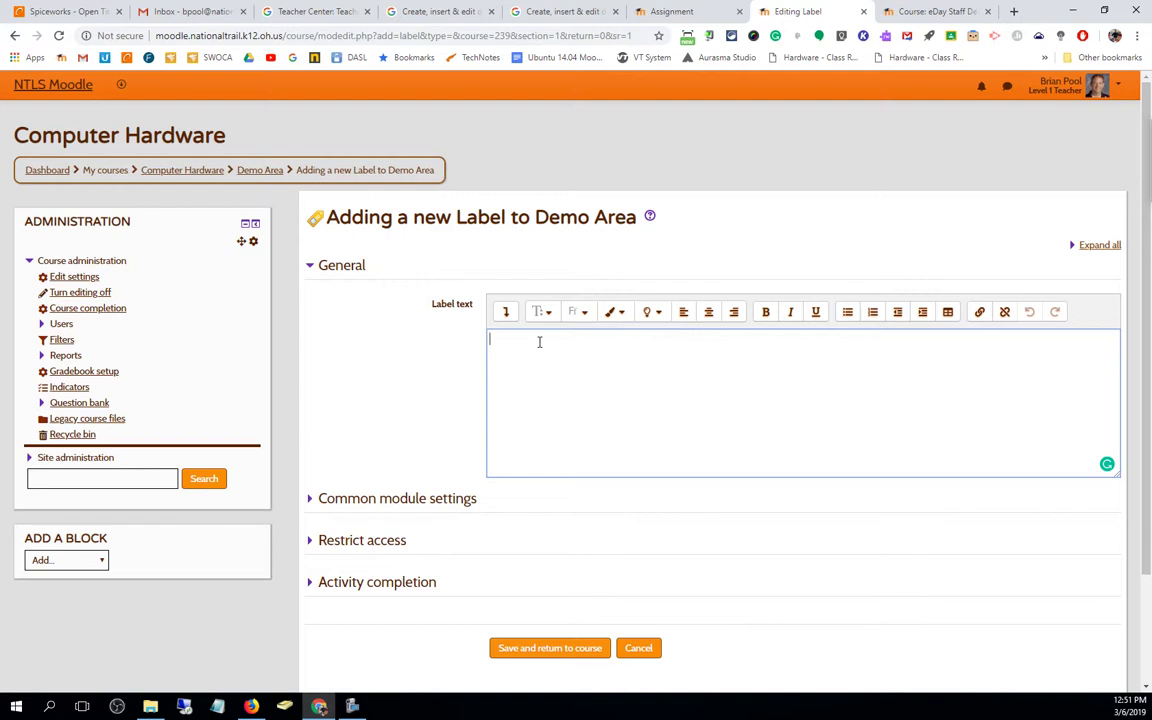
text(Header for a Section)
click(540, 648)
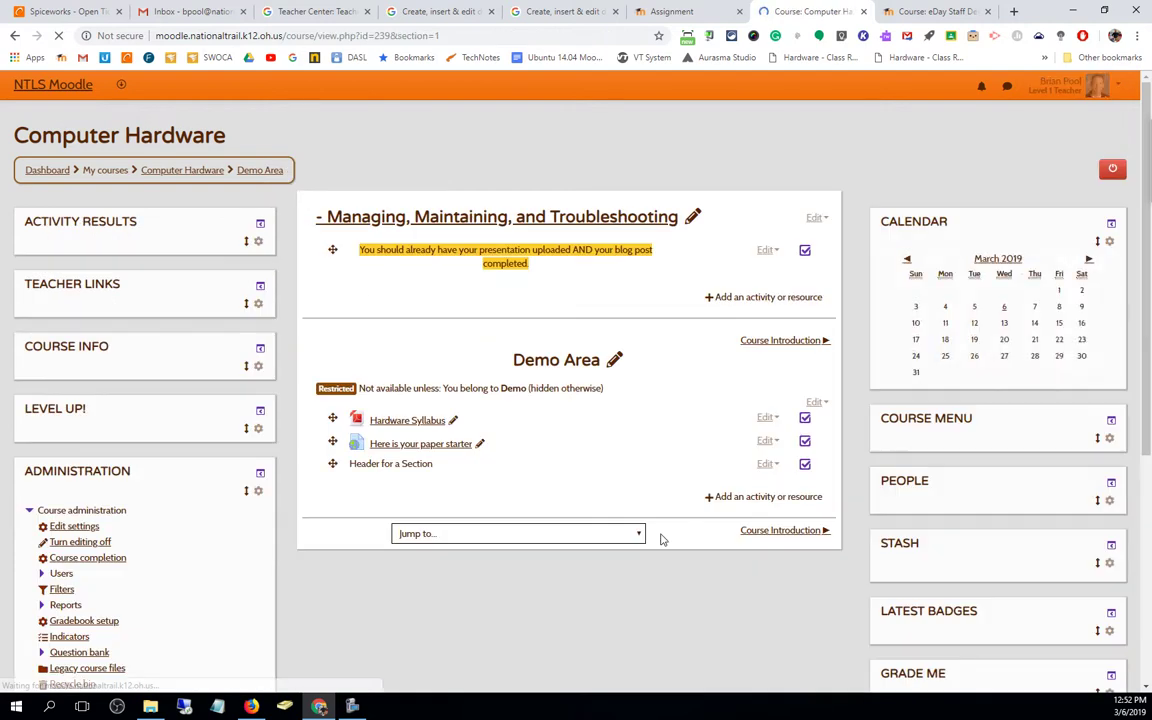
drag(332, 463, 340, 416)
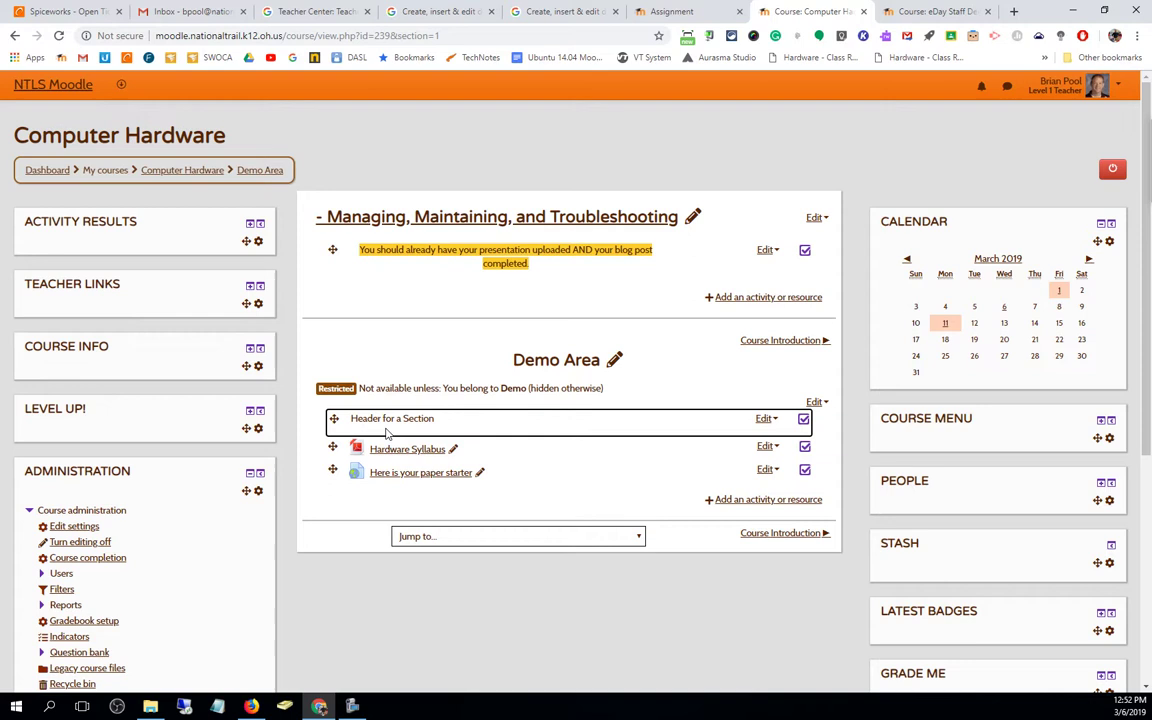
- Add a horizontal rule after the paragraph in the "Header for a Section" label's HTML, save it and turn course editing off
click(764, 420)
click(762, 441)
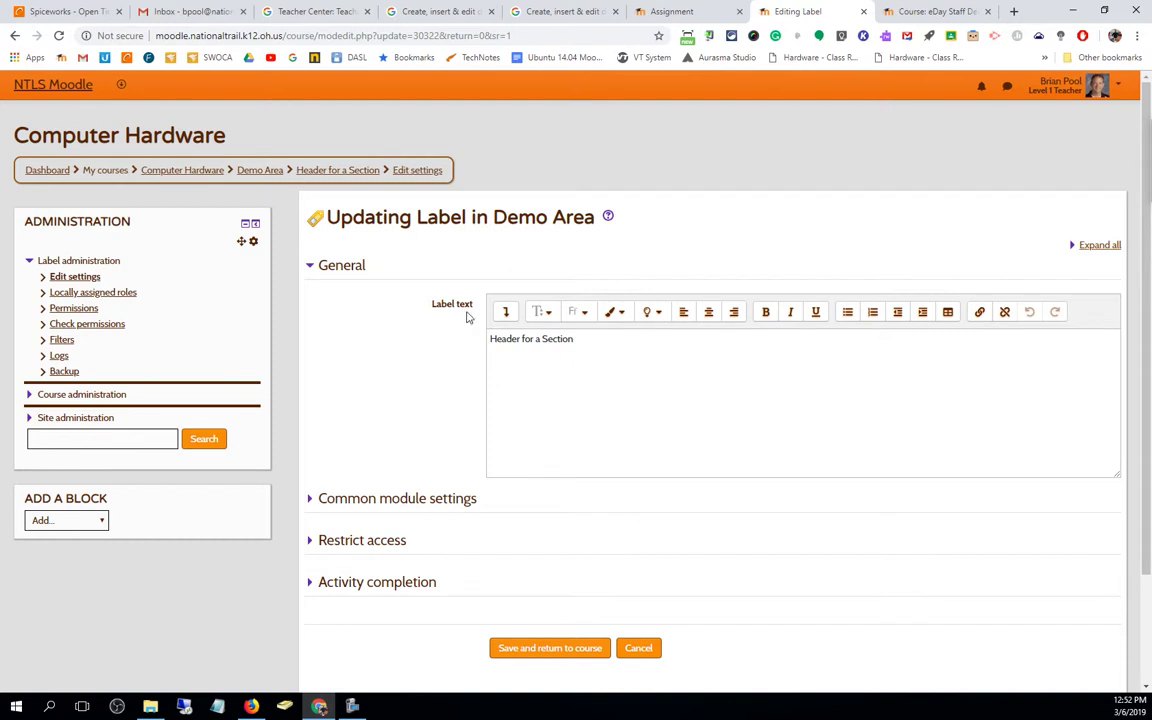
click(506, 311)
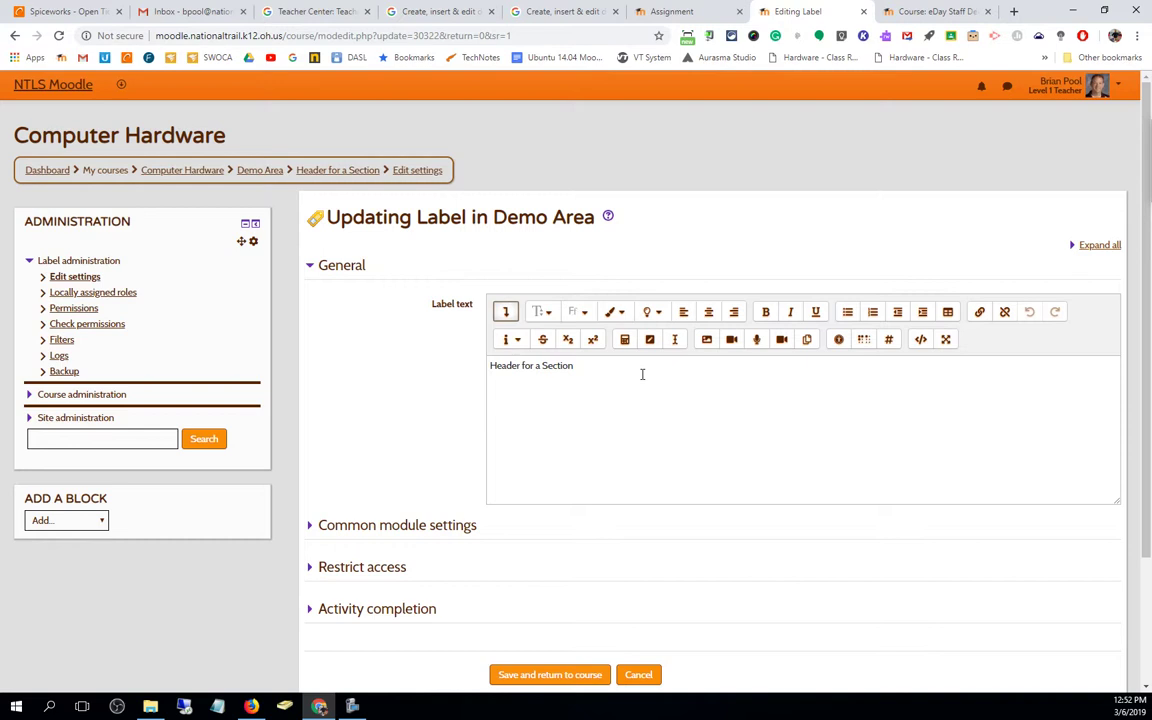
click(921, 341)
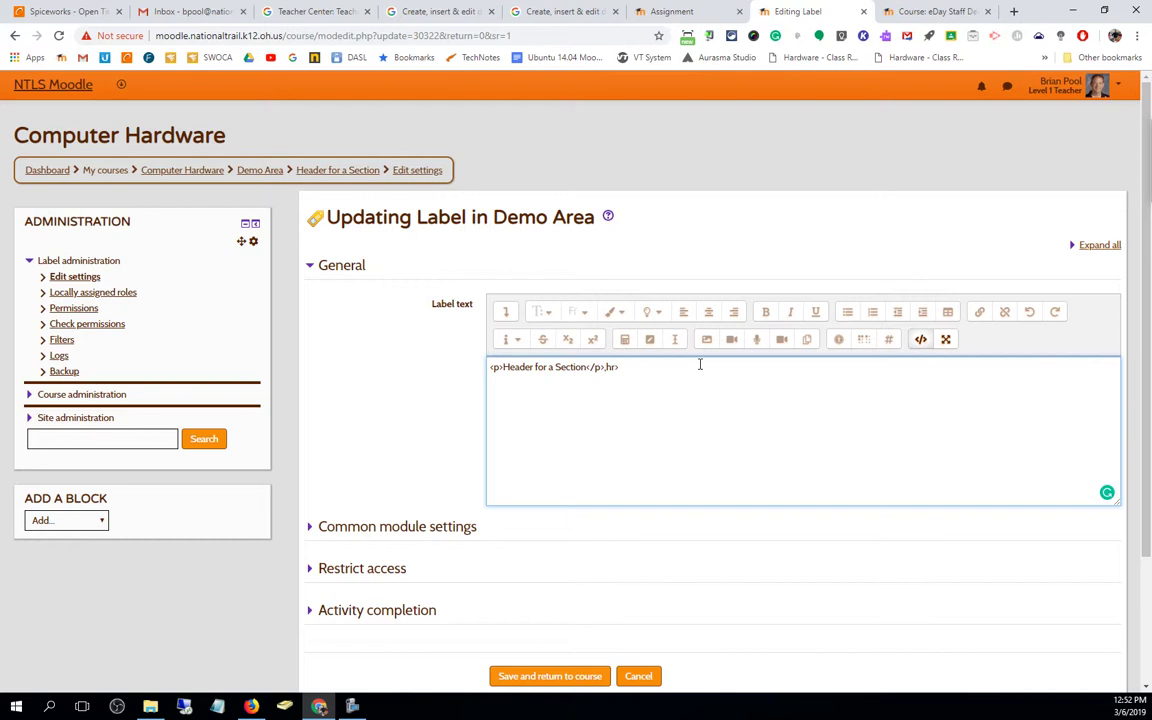
text(<)
click(920, 339)
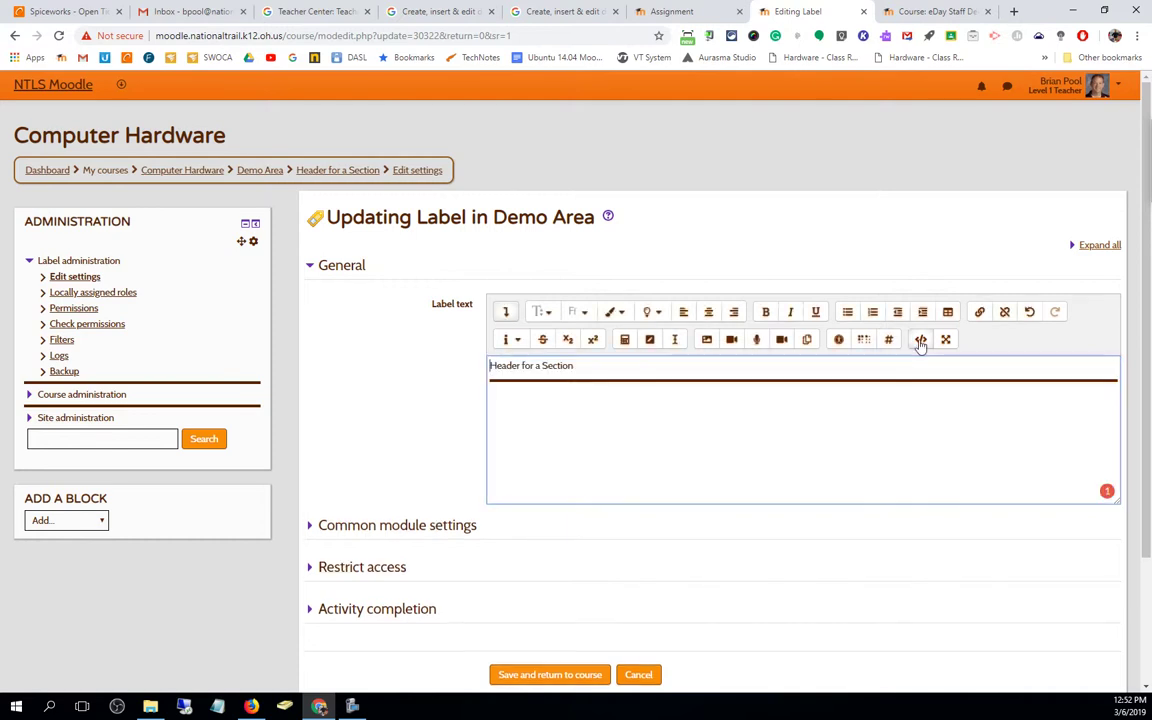
click(550, 675)
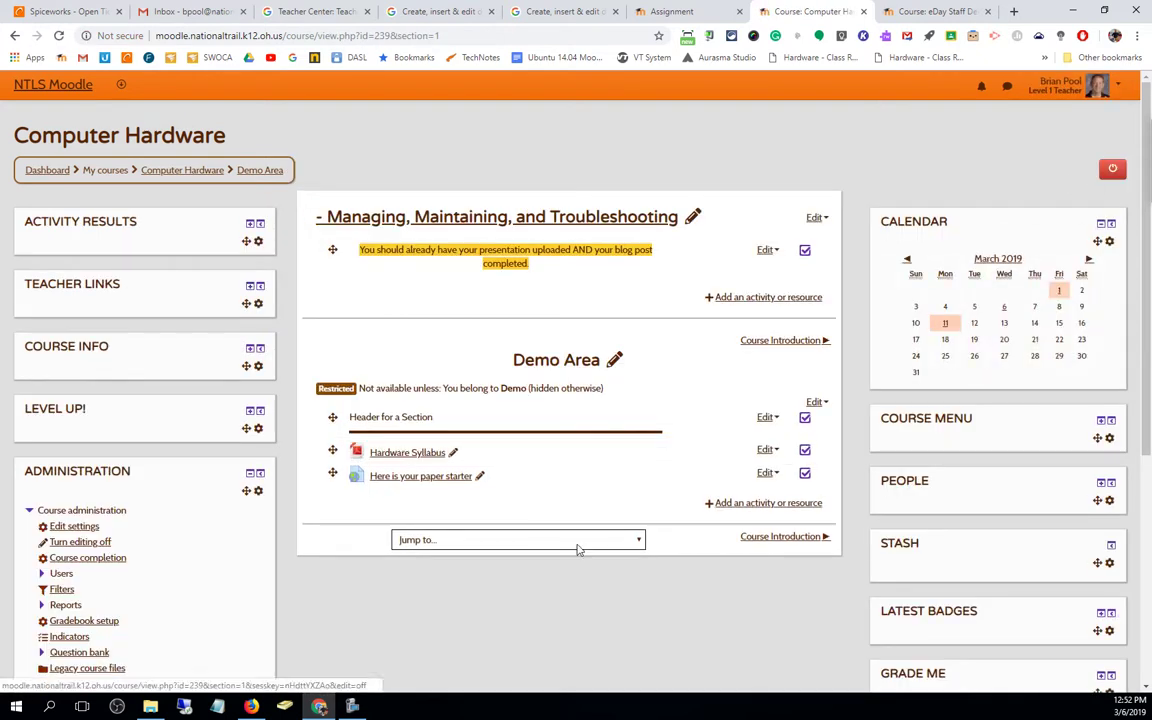
click(1096, 172)
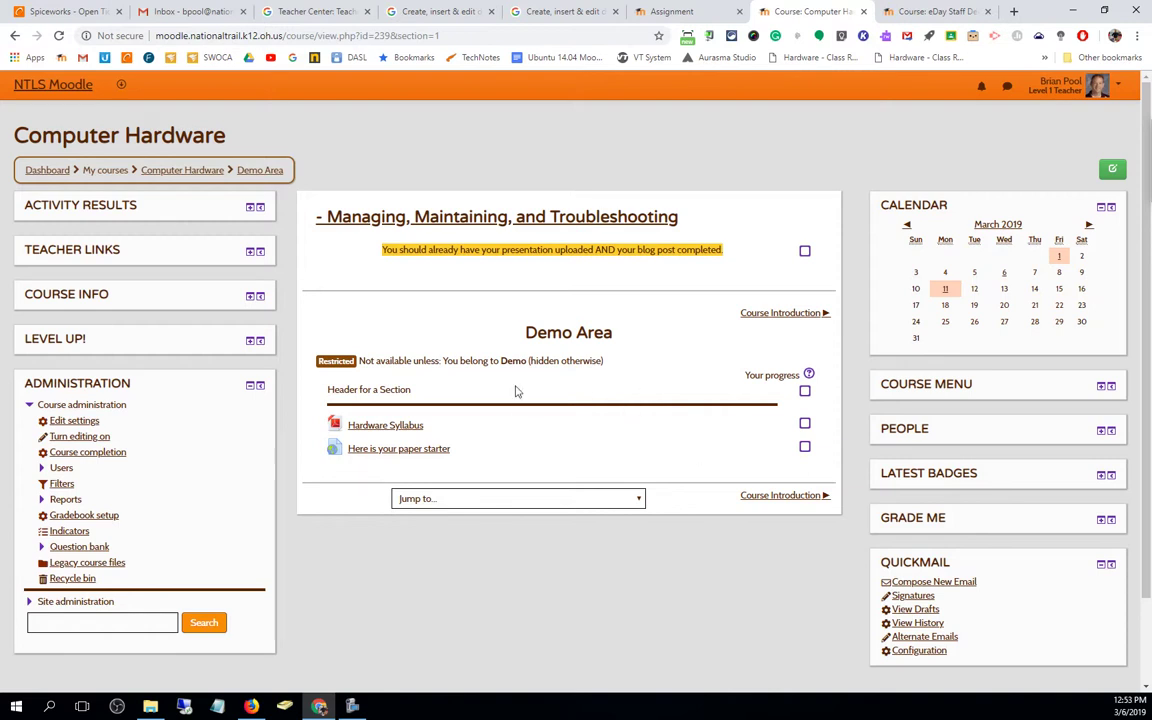
- Turn course editing back on and start a new label in the Demo Area with an image to insert
click(1112, 169)
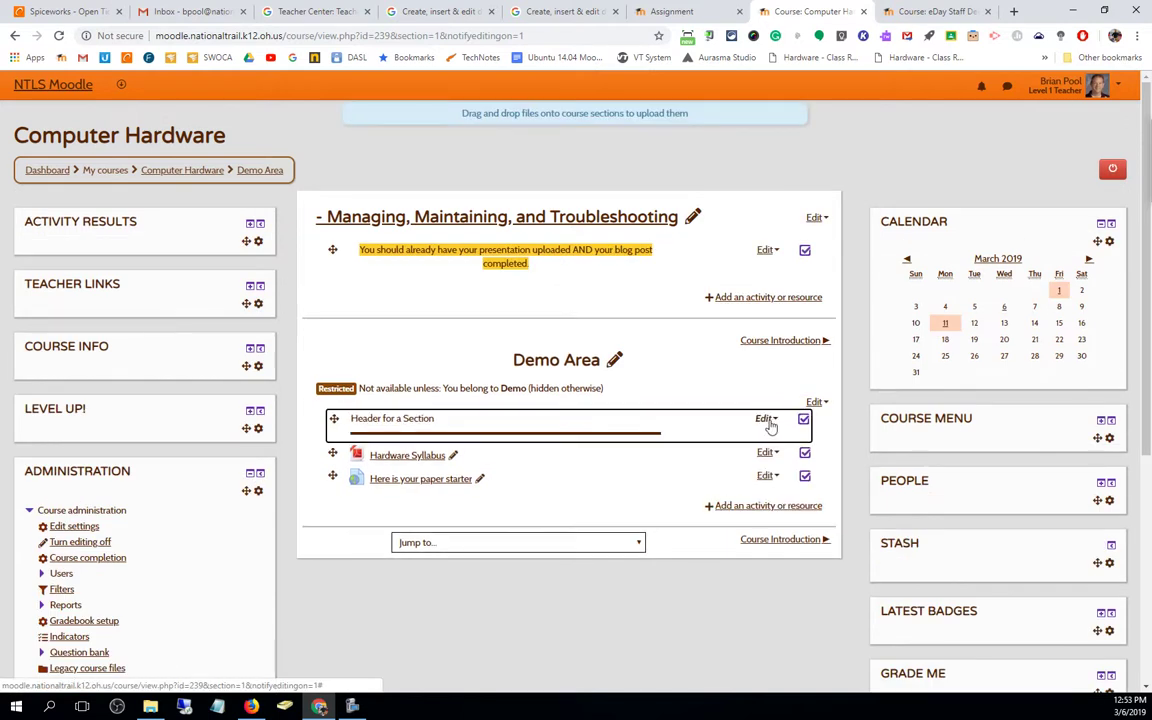
click(755, 505)
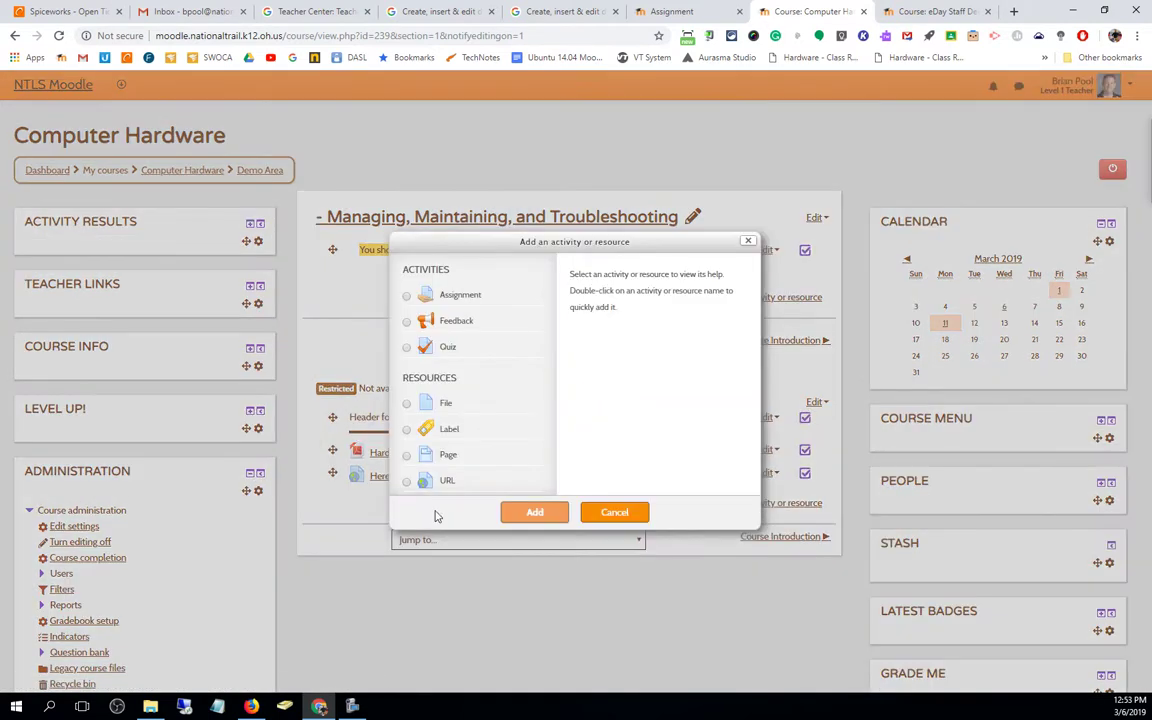
click(406, 429)
click(512, 518)
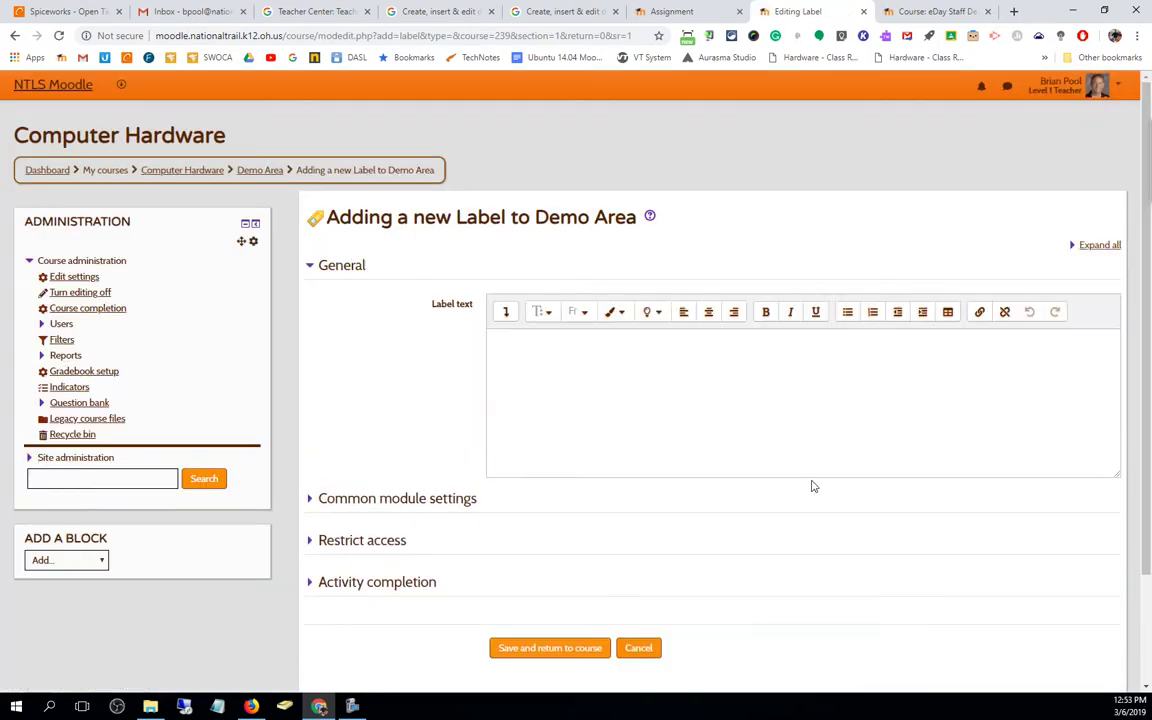
click(505, 312)
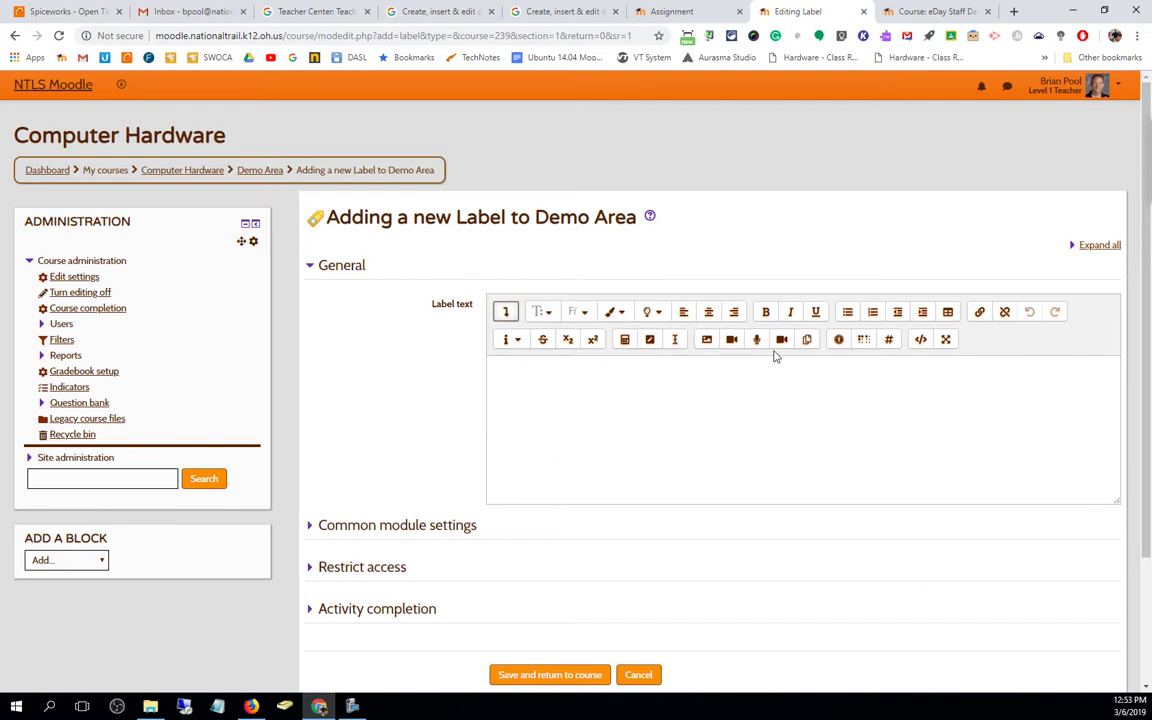
click(707, 341)
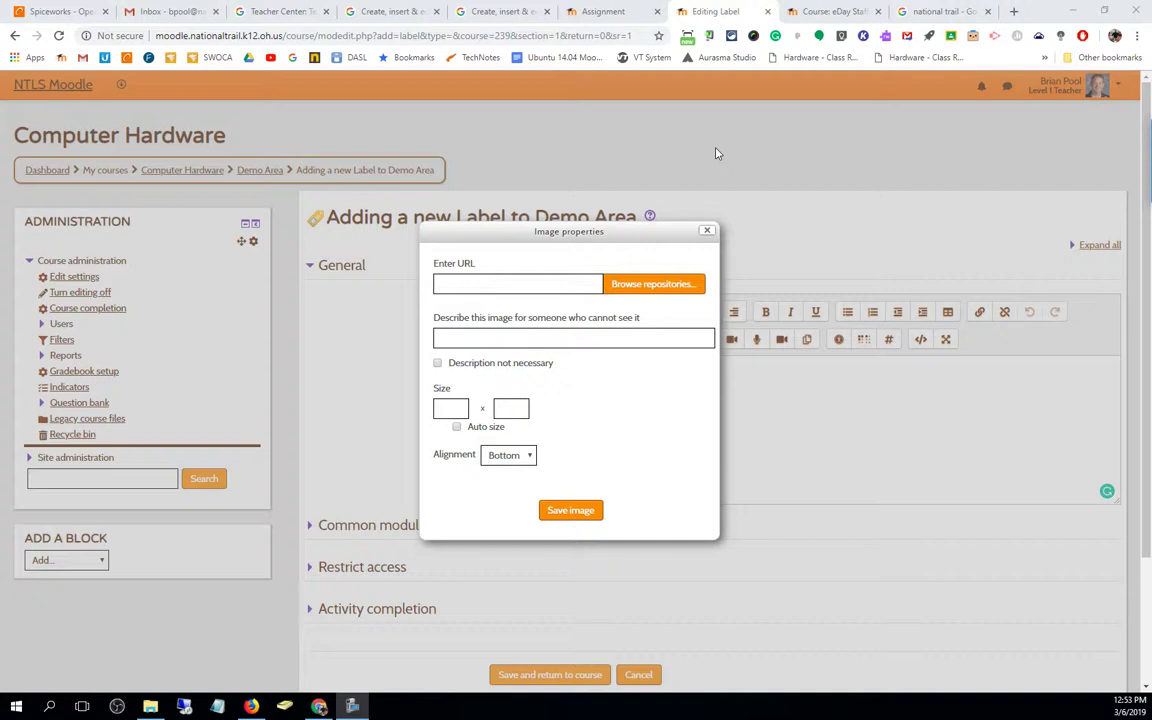
- Copy the link address of the brown National Trail Blazers logo from the image search and paste it as the image URL
click(930, 11)
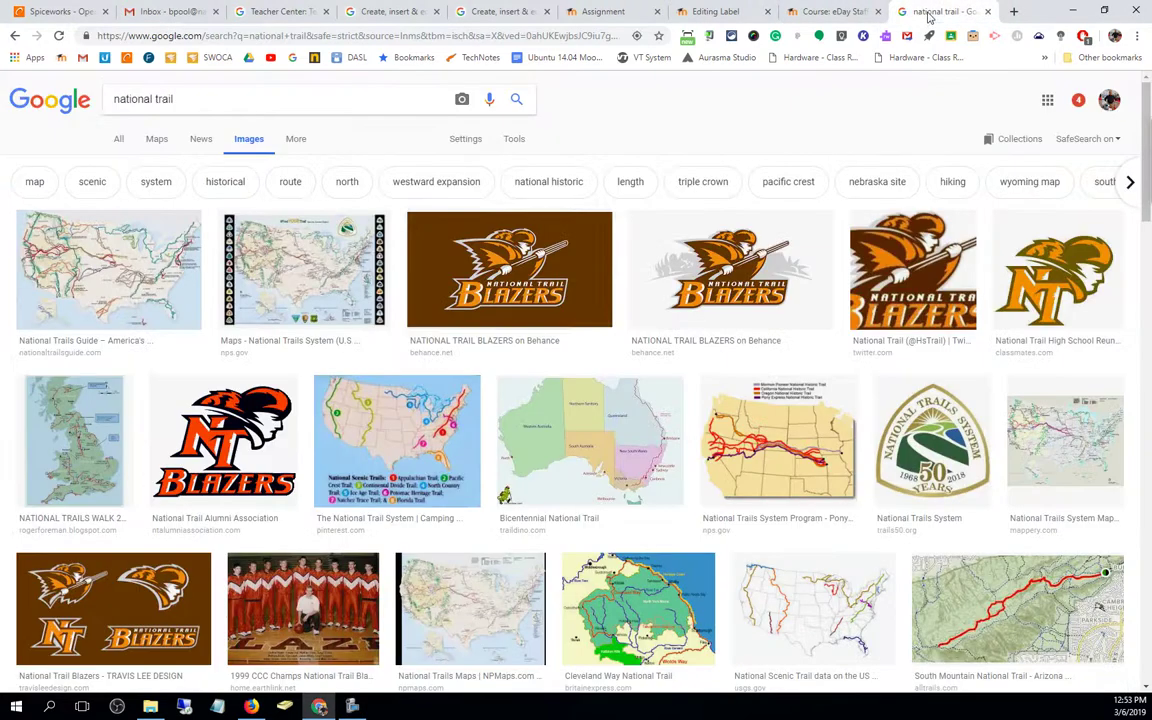
right_click(490, 259)
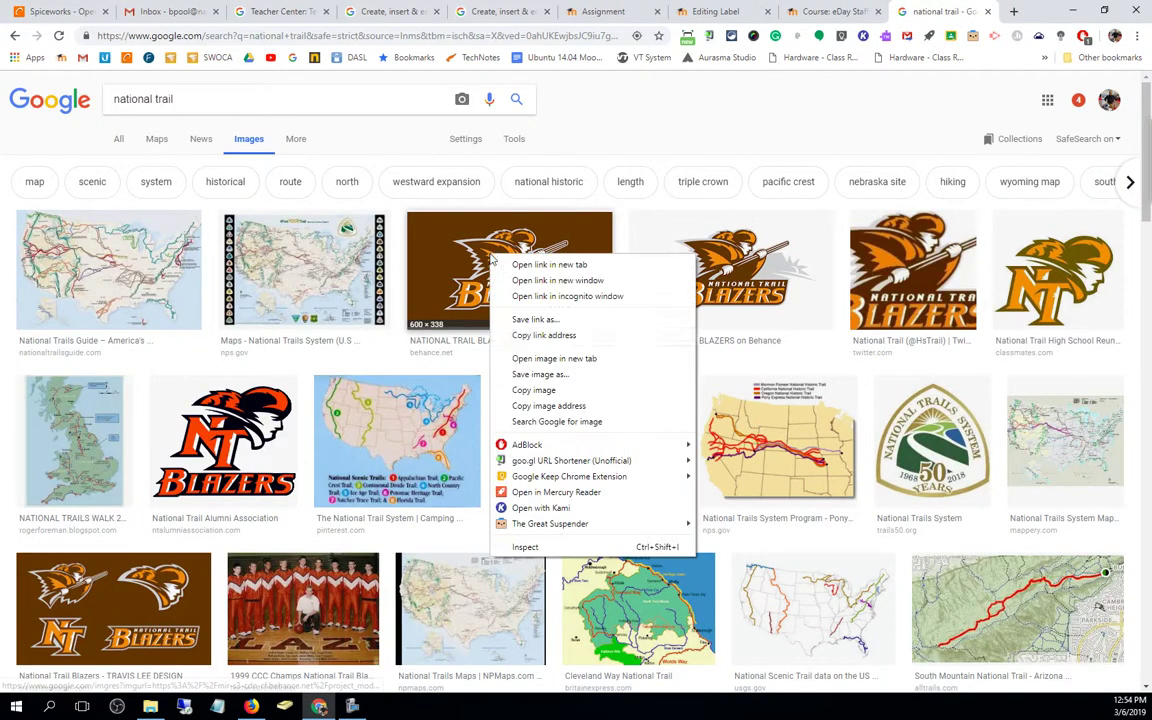
click(528, 338)
click(715, 11)
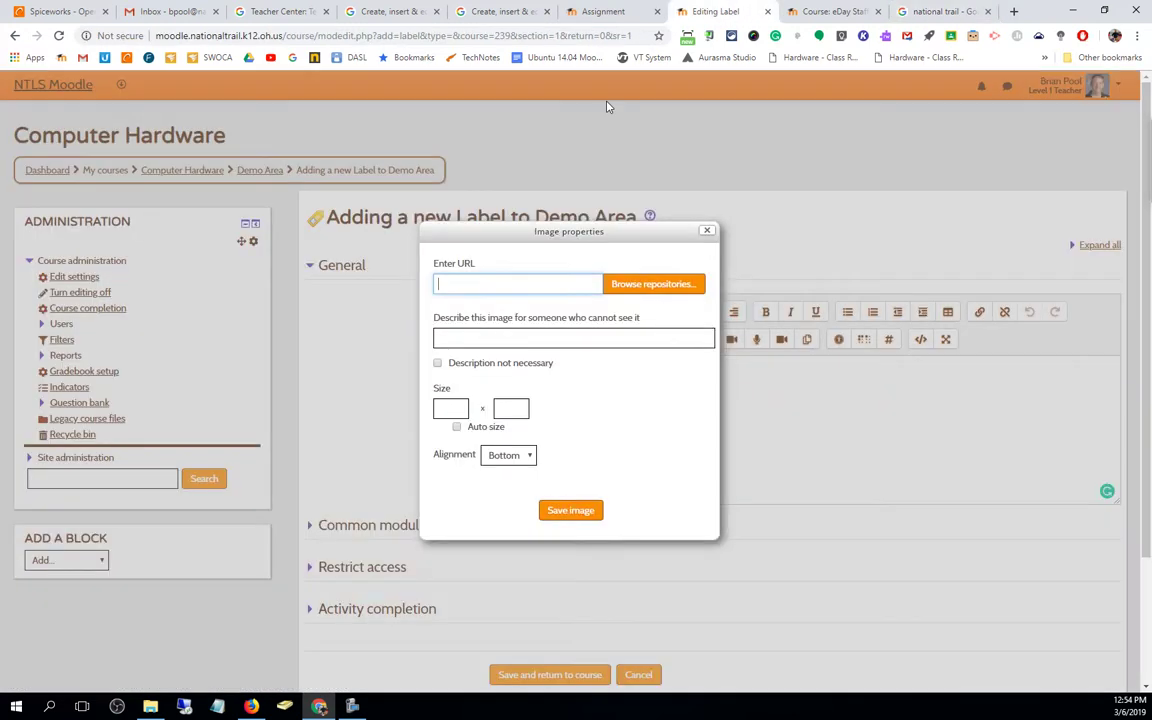
click(522, 284)
key(ctrl+v)
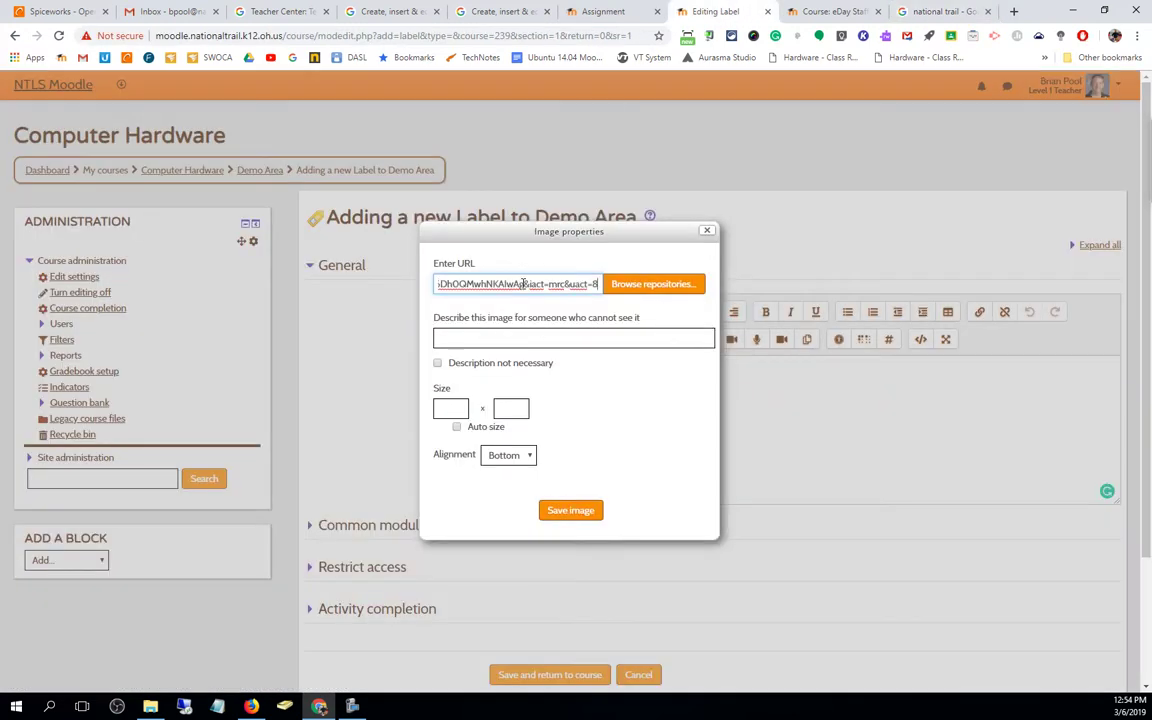
- Mark the image description as not necessary and try to save the image
click(462, 338)
click(563, 522)
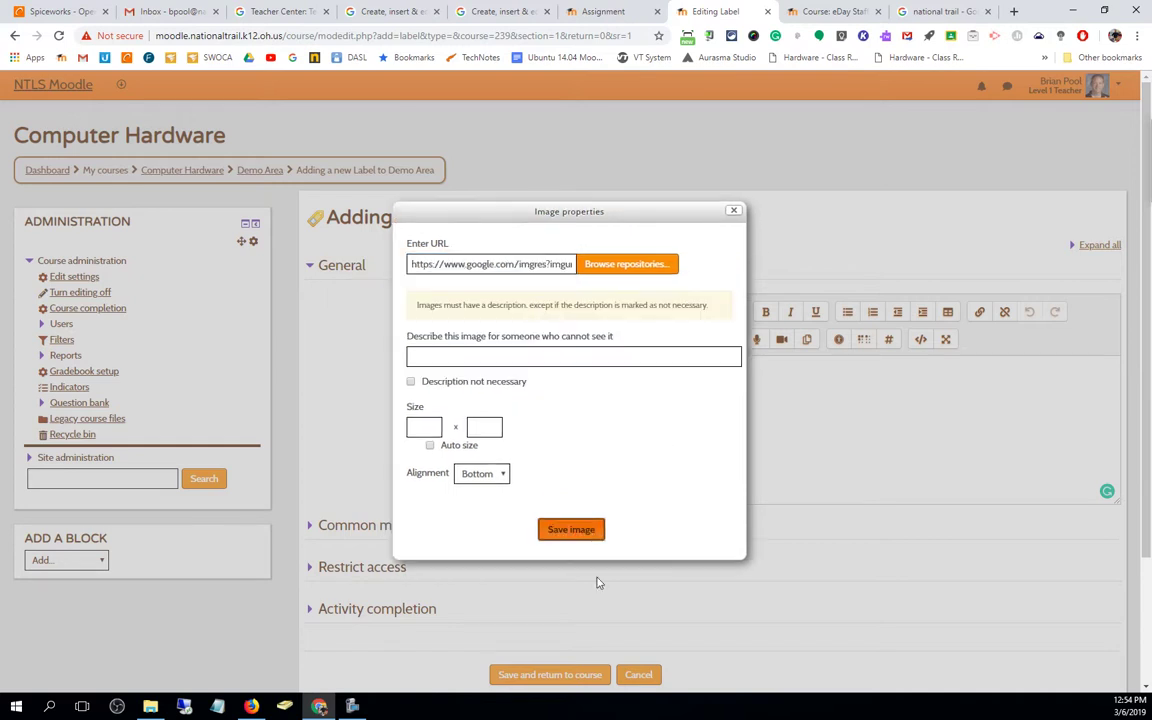
click(410, 382)
click(580, 522)
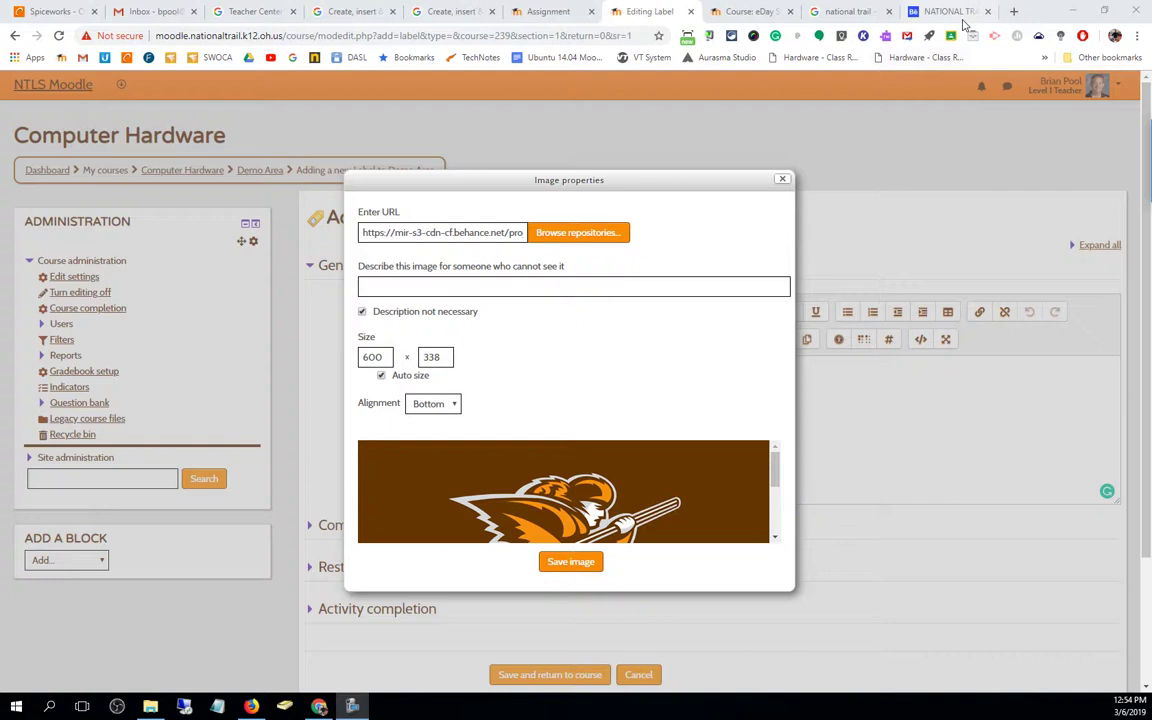
- Copy the image address of the enlarged brown National Trail Blazers logo from the search results and return to the label's image properties
click(848, 11)
click(945, 11)
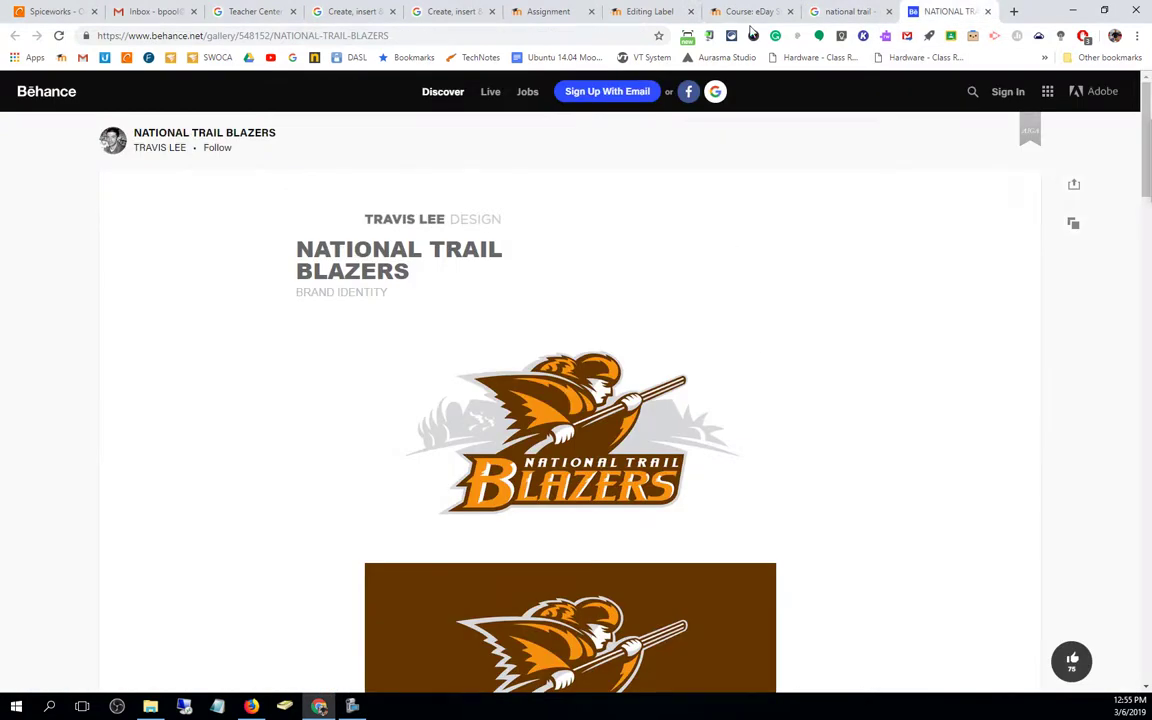
click(825, 12)
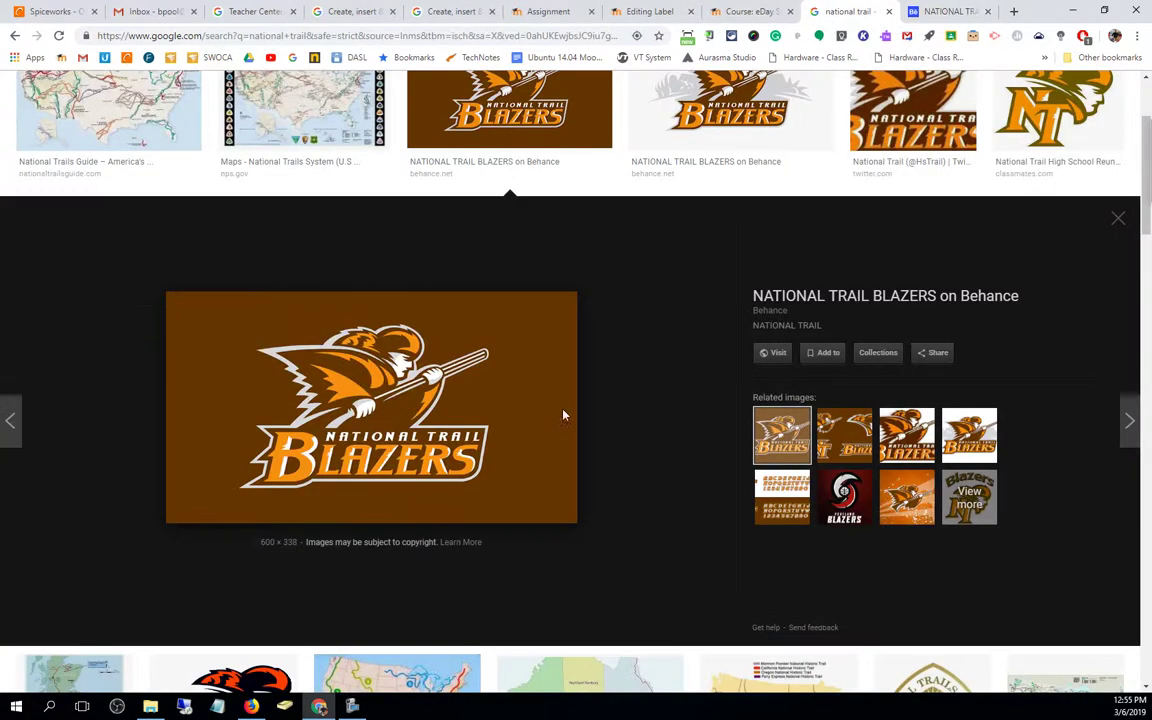
click(533, 118)
click(533, 118)
right_click(376, 372)
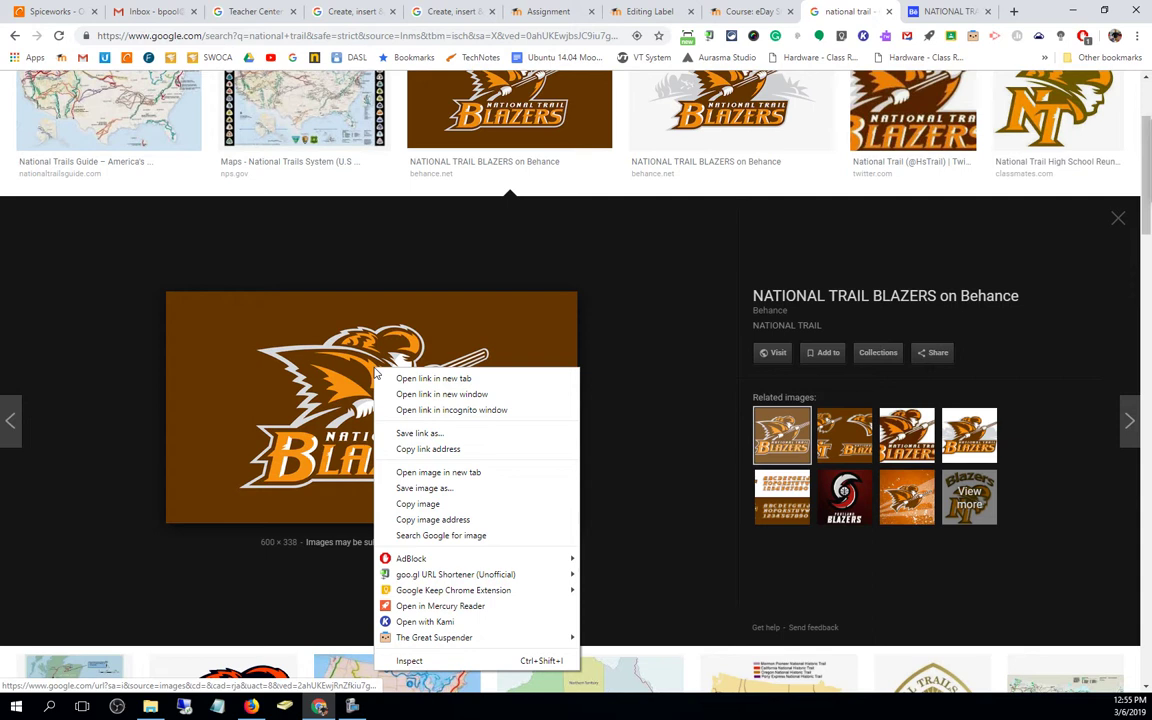
click(436, 519)
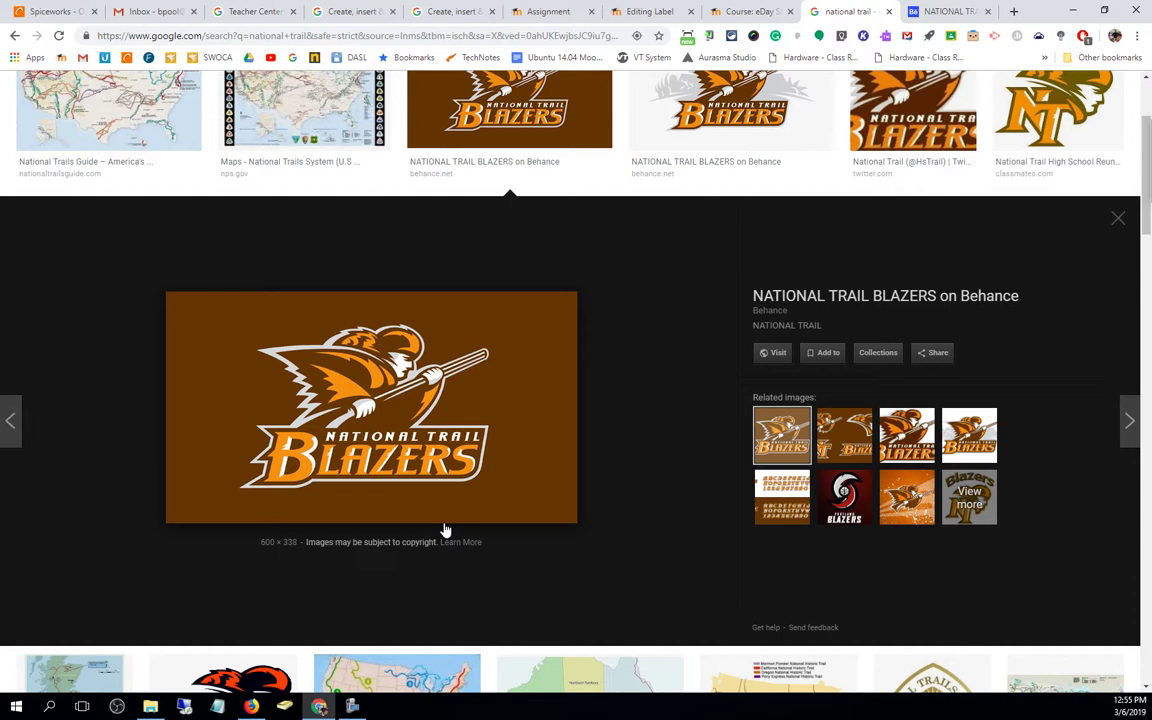
click(598, 14)
click(652, 12)
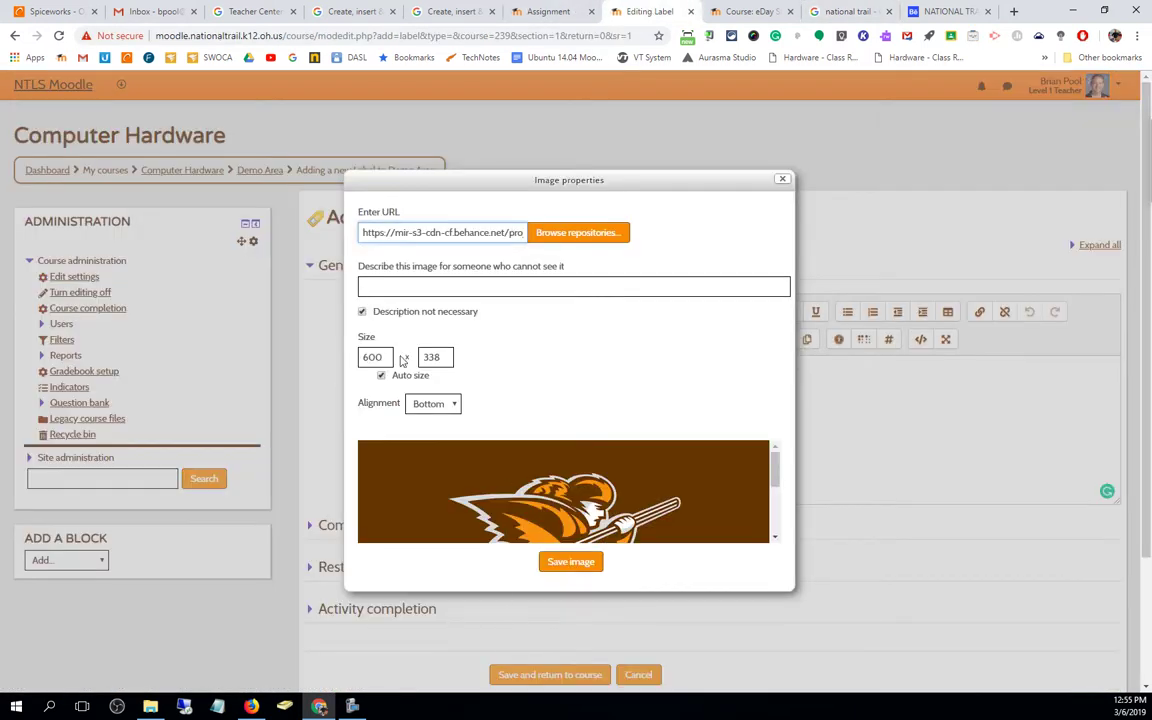
- Set the logo image's width to 200, keeping the automatic size proportions
drag(386, 356, 340, 360)
text(2)
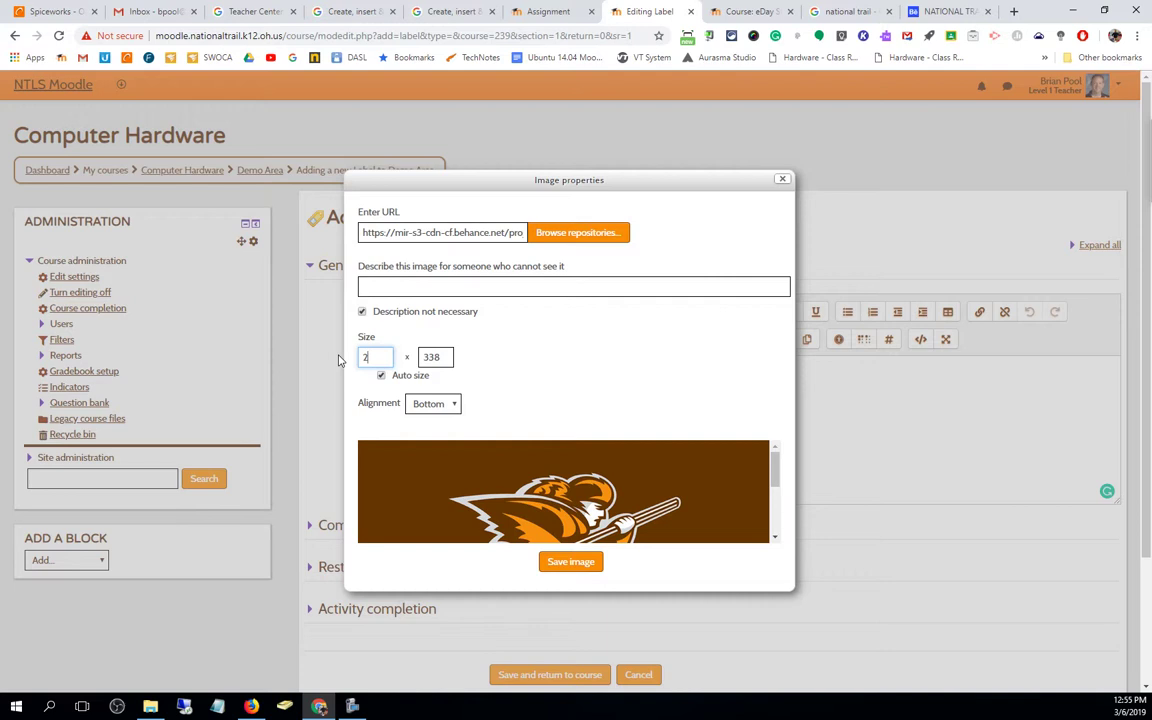
text(00)
key(Tab)
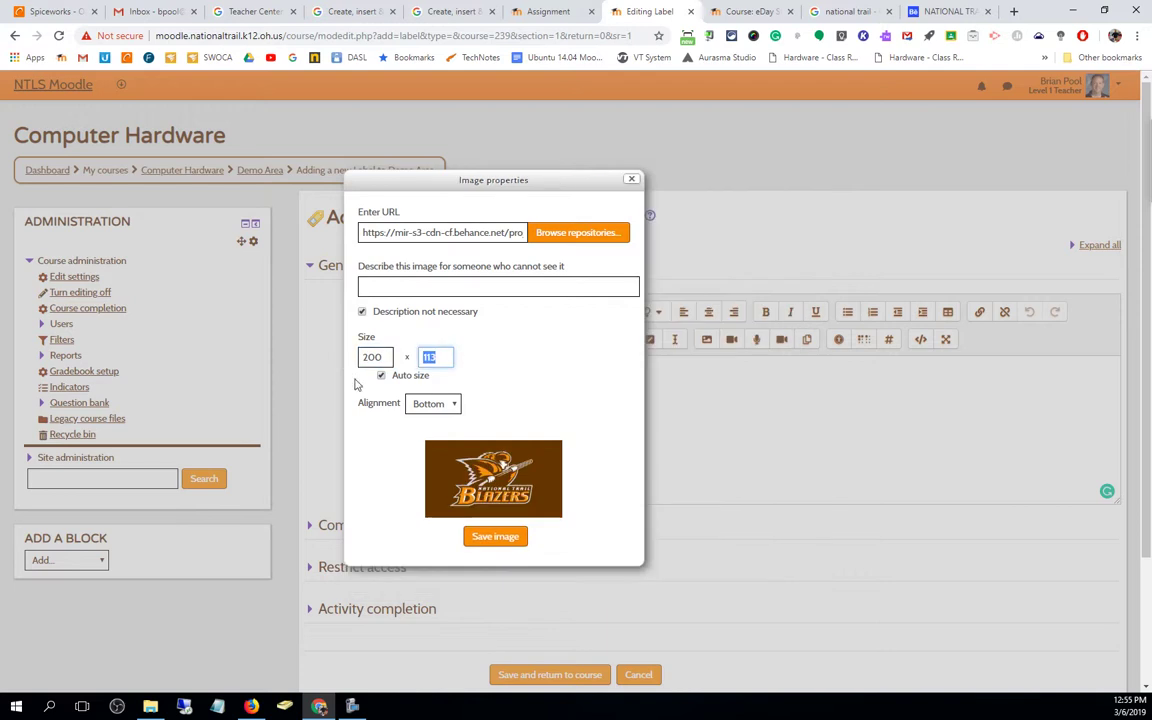
- Insert the resized logo into the label text and save the new label to the course
click(509, 543)
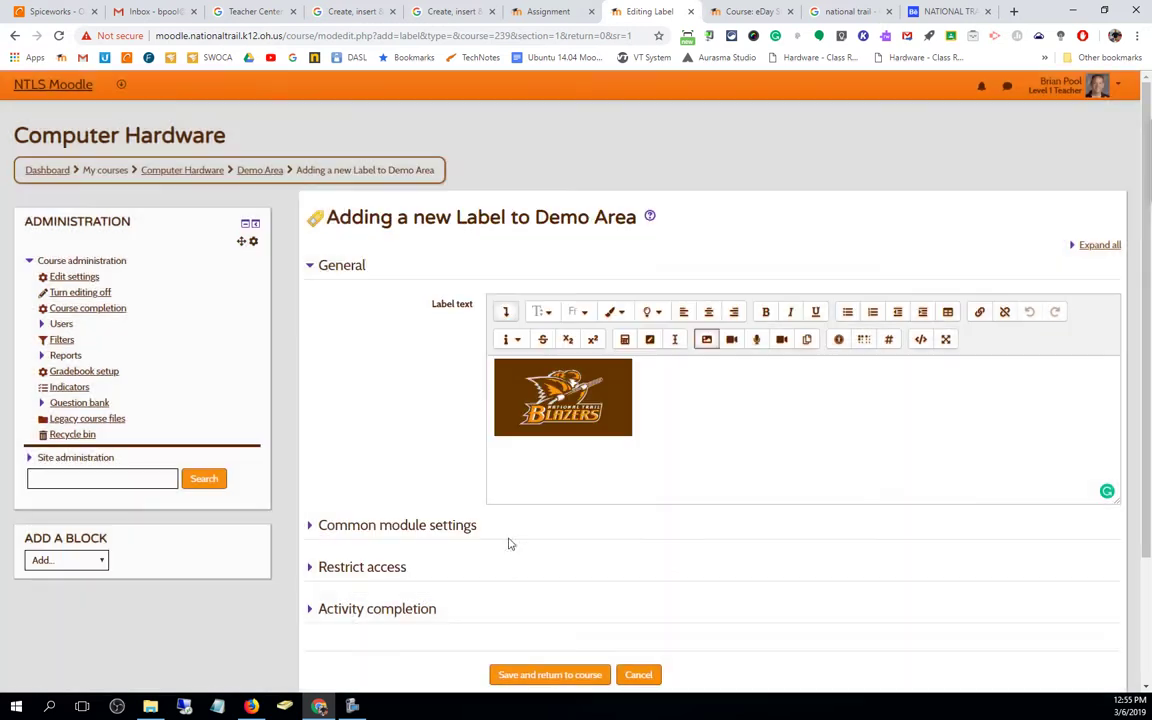
click(549, 674)
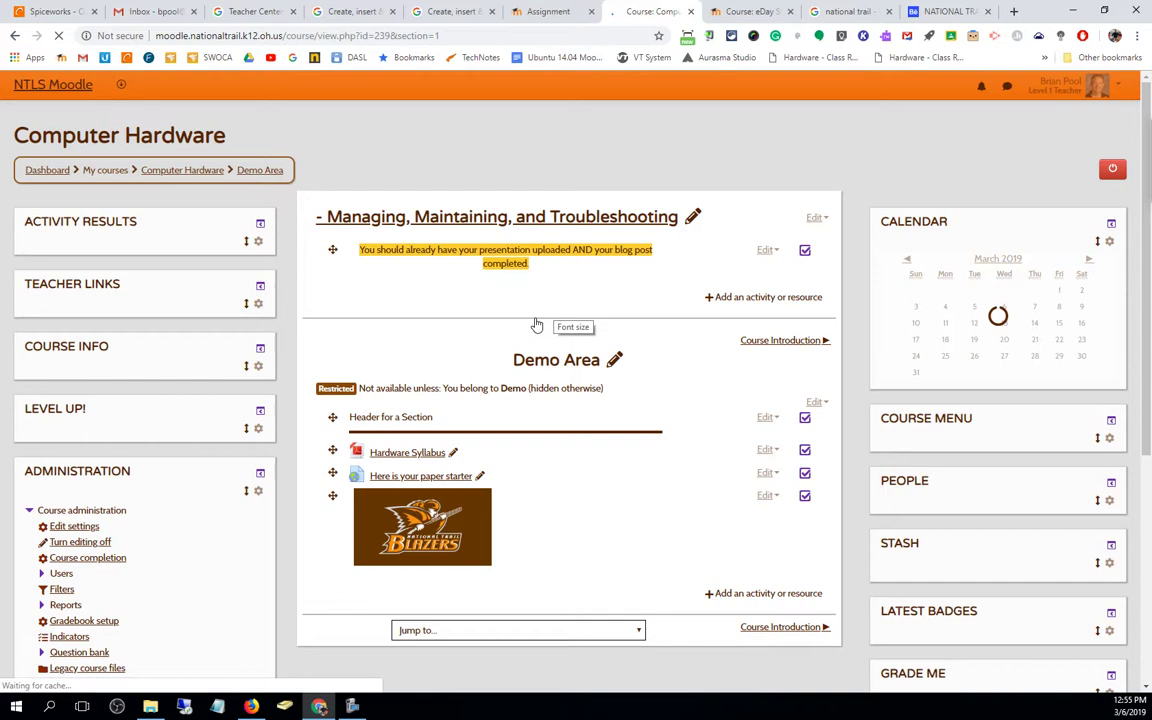
- Edit the logo label, replacing its logo with the eday image from the Pictures folder
click(766, 496)
click(759, 519)
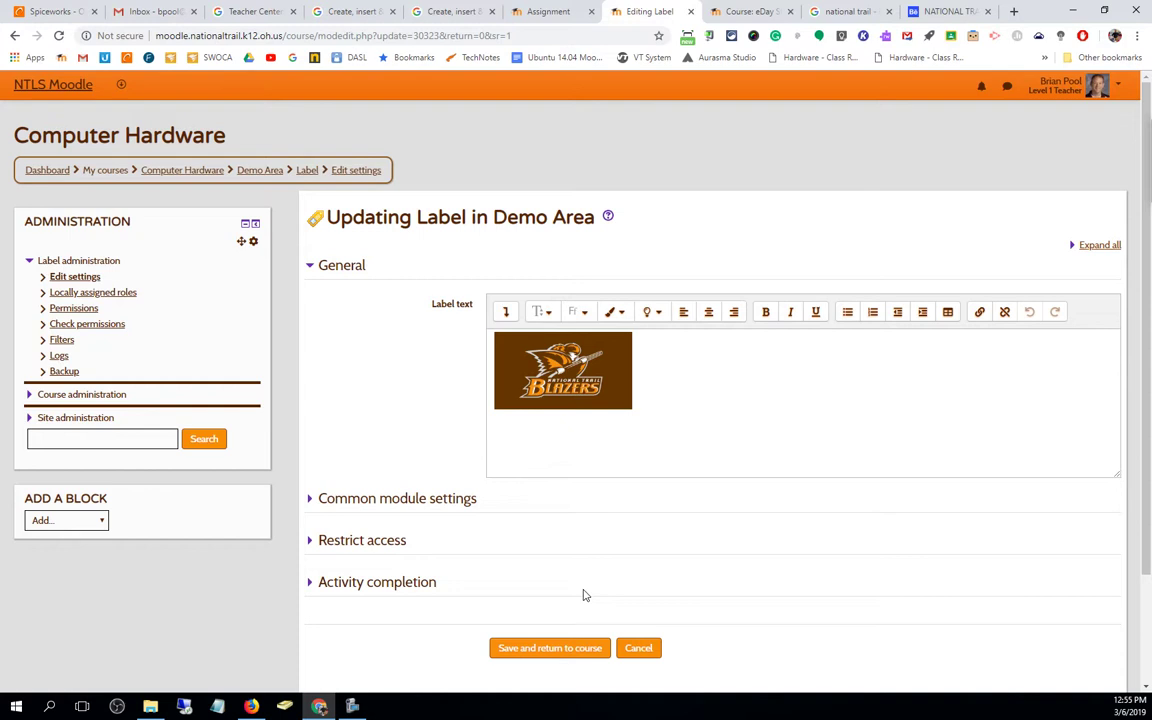
key(super+Left)
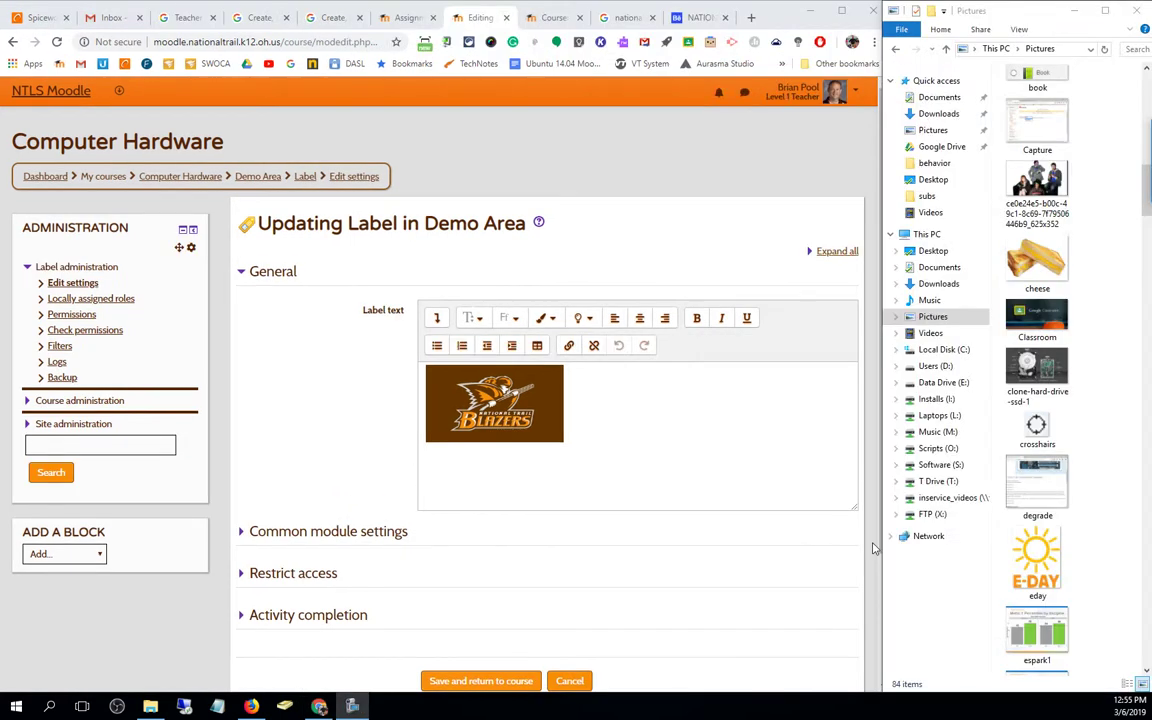
drag(1037, 480, 560, 385)
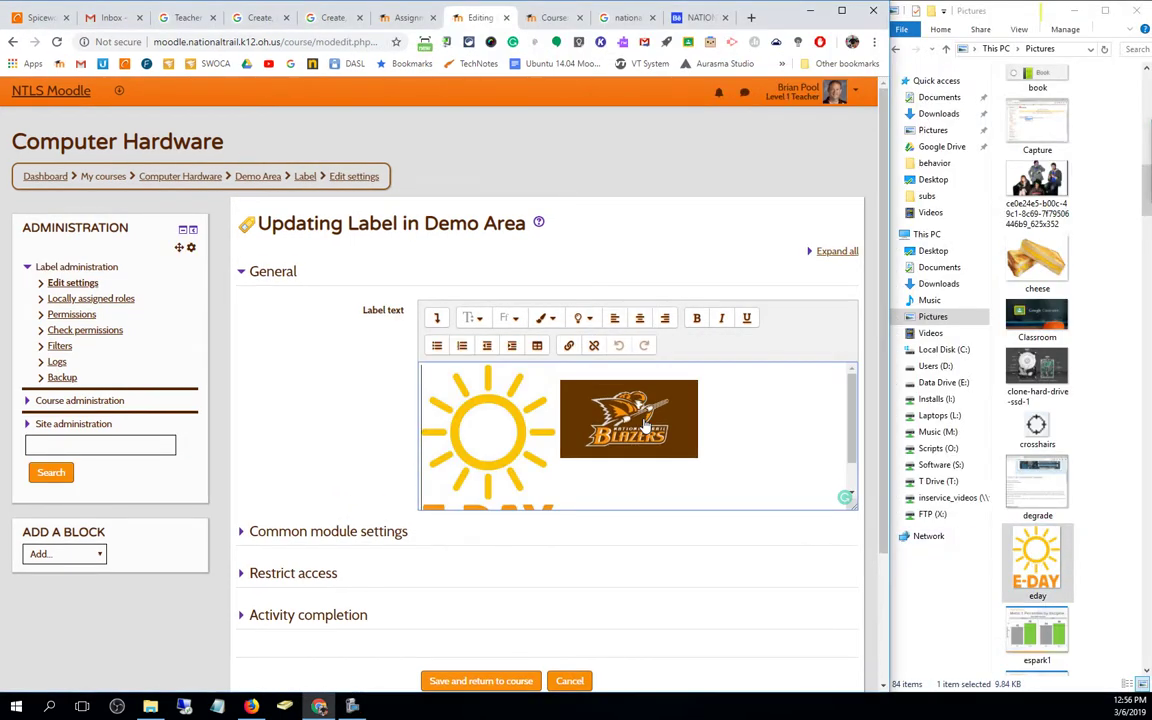
click(645, 428)
key(Delete)
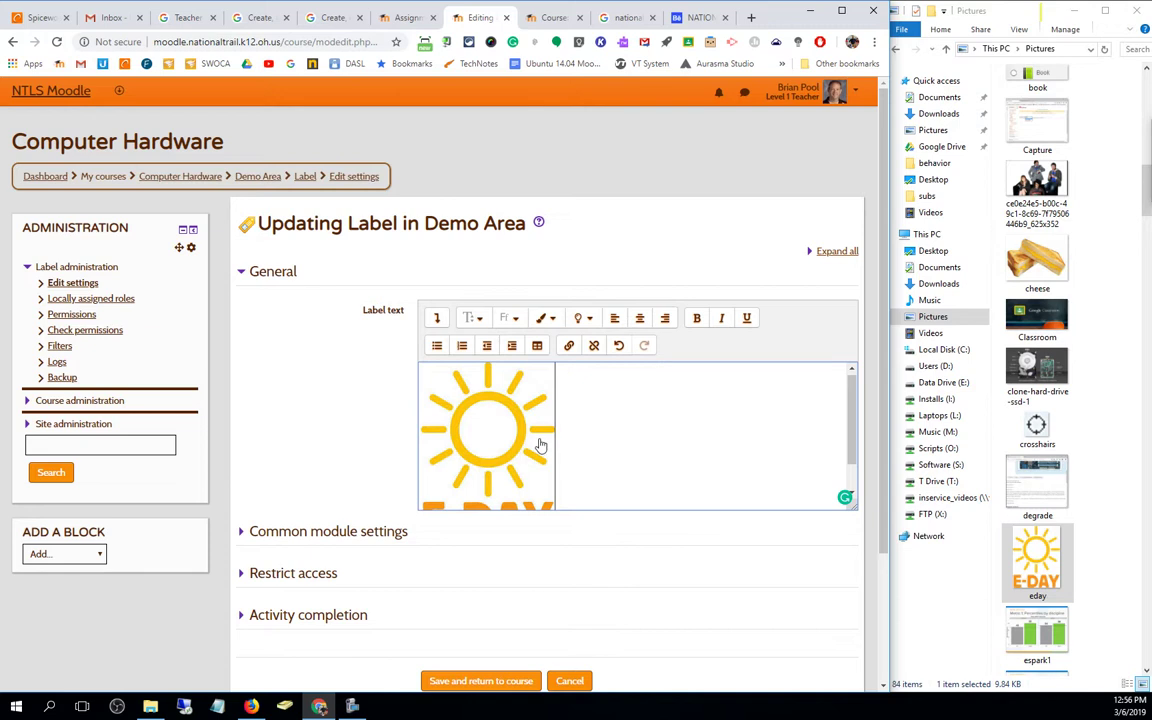
- Center the E-DAY image in the label and save it to the course
click(641, 318)
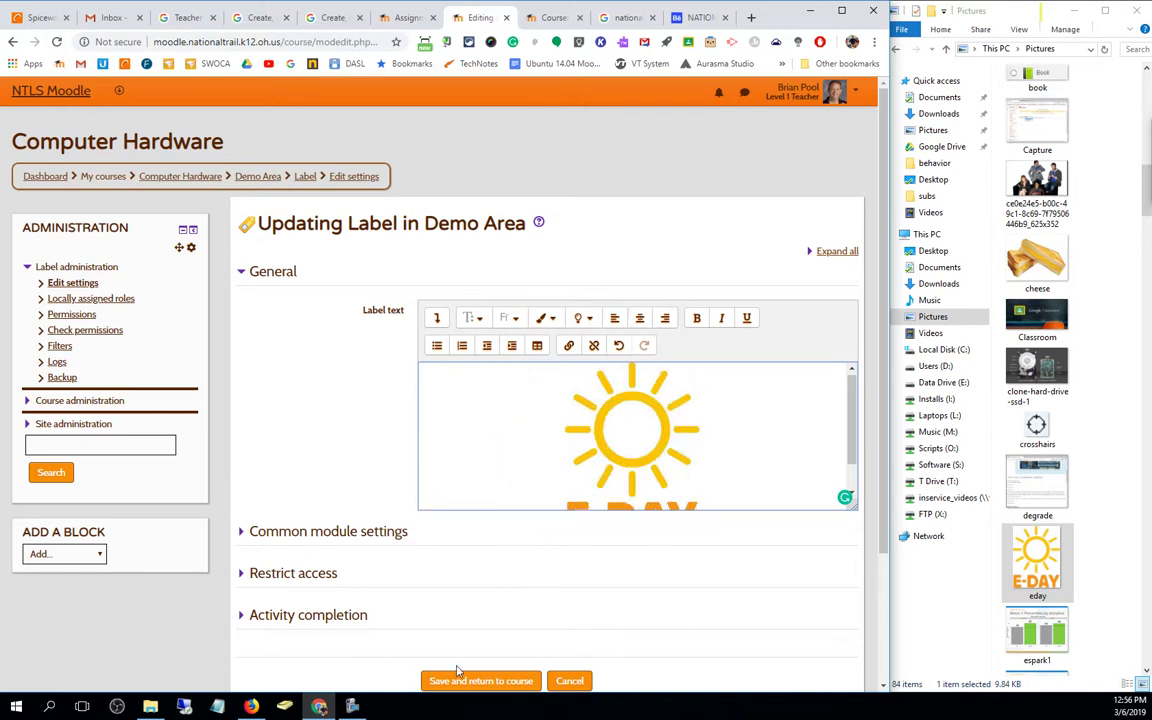
click(490, 684)
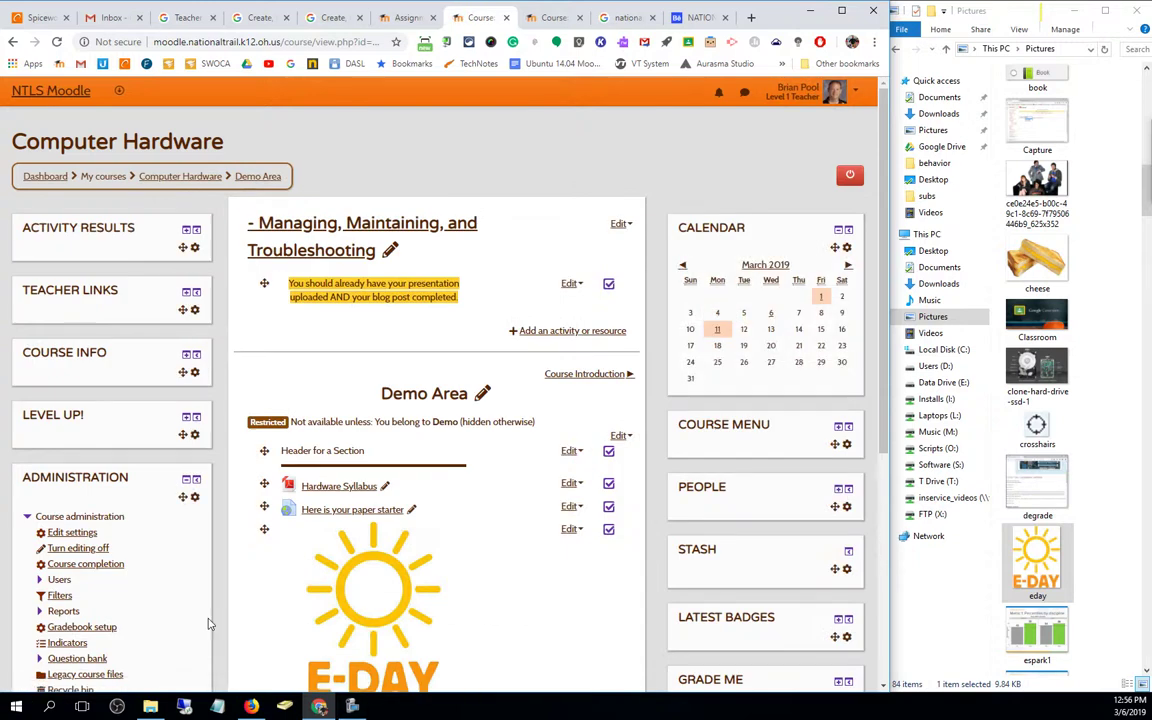
- View the E-DAY label on the course page, checking it with editing turned off before turning editing back on
scroll(583, 370, down, 2)
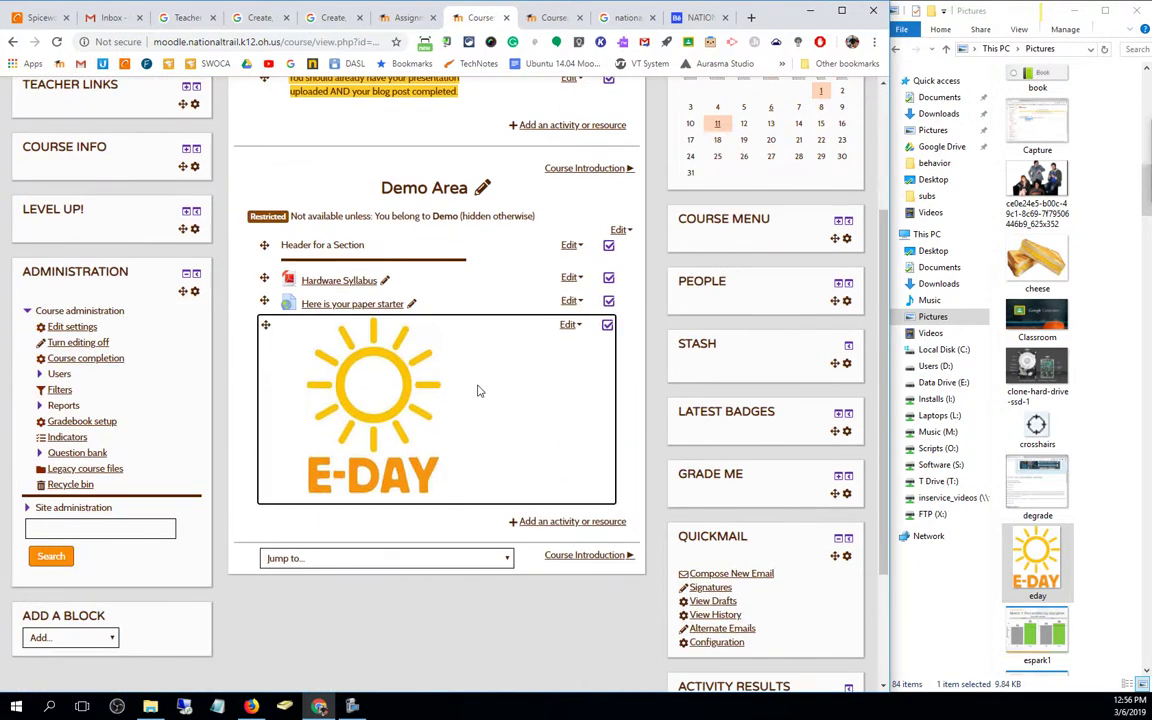
scroll(862, 242, up, 2)
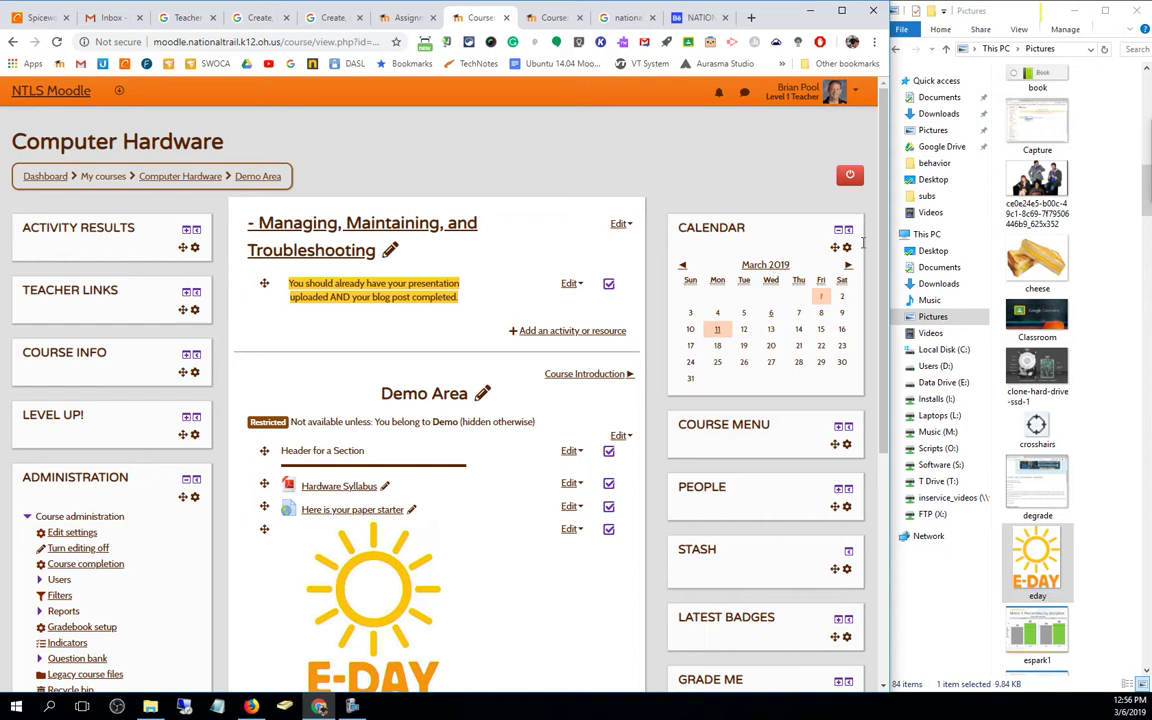
click(846, 177)
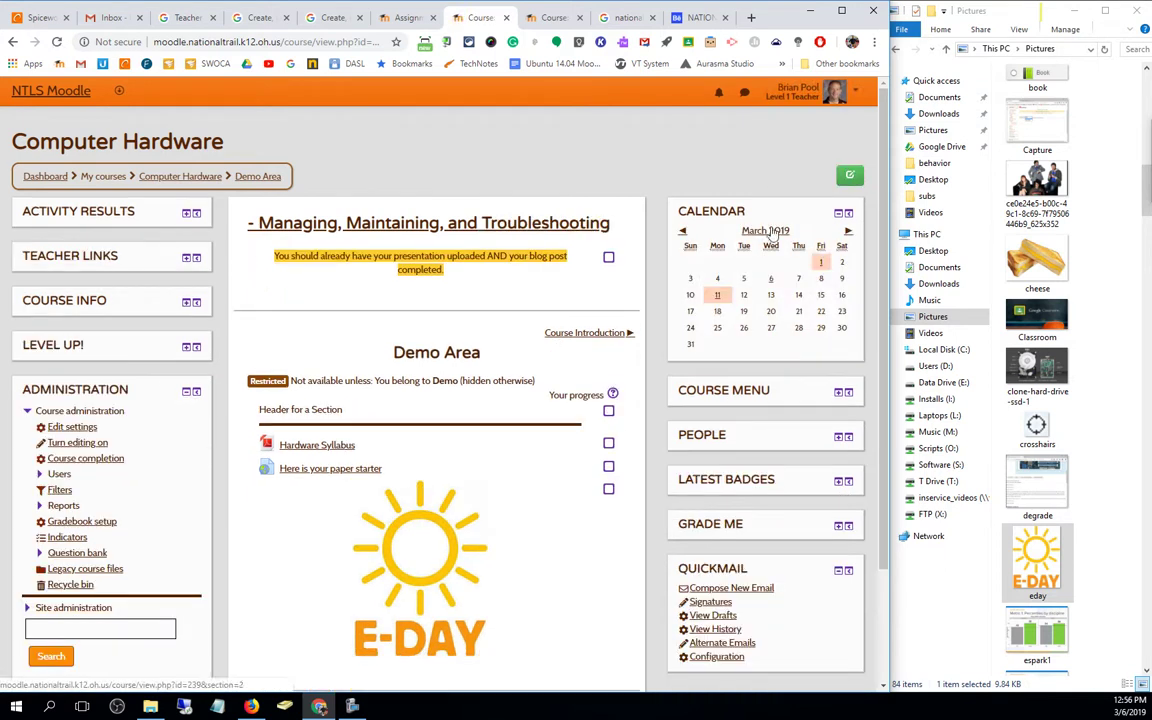
click(844, 179)
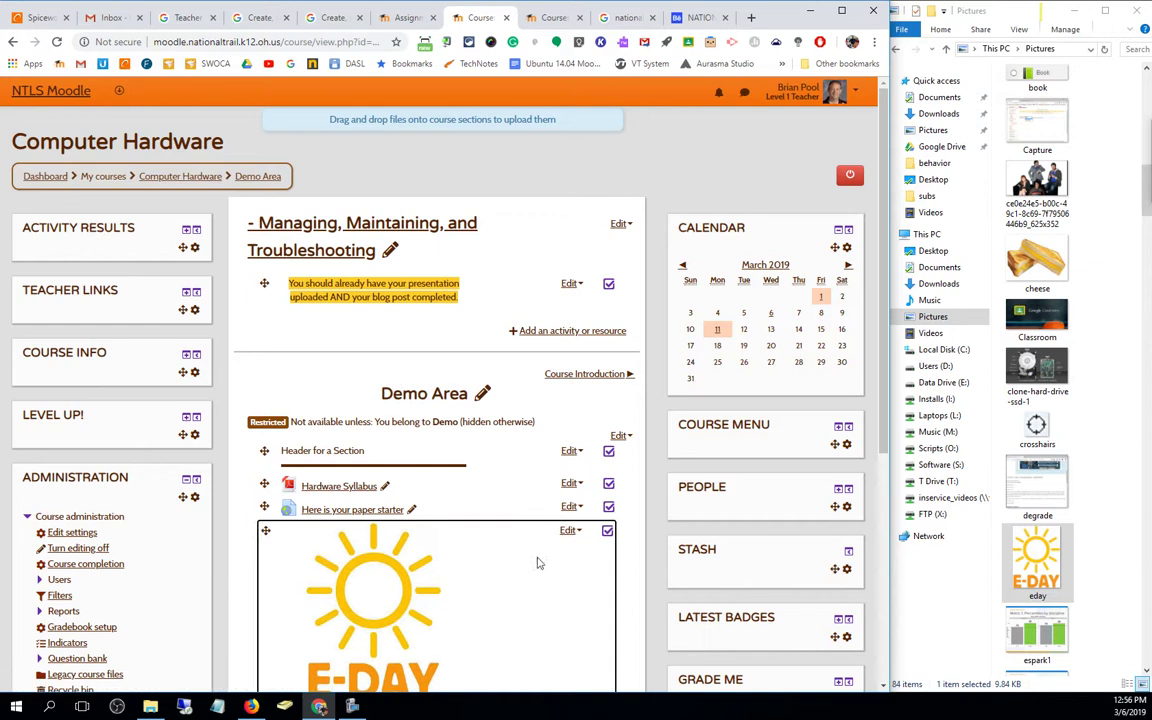
- Delete the E-DAY image label from the Demo Area and confirm the deletion
click(566, 532)
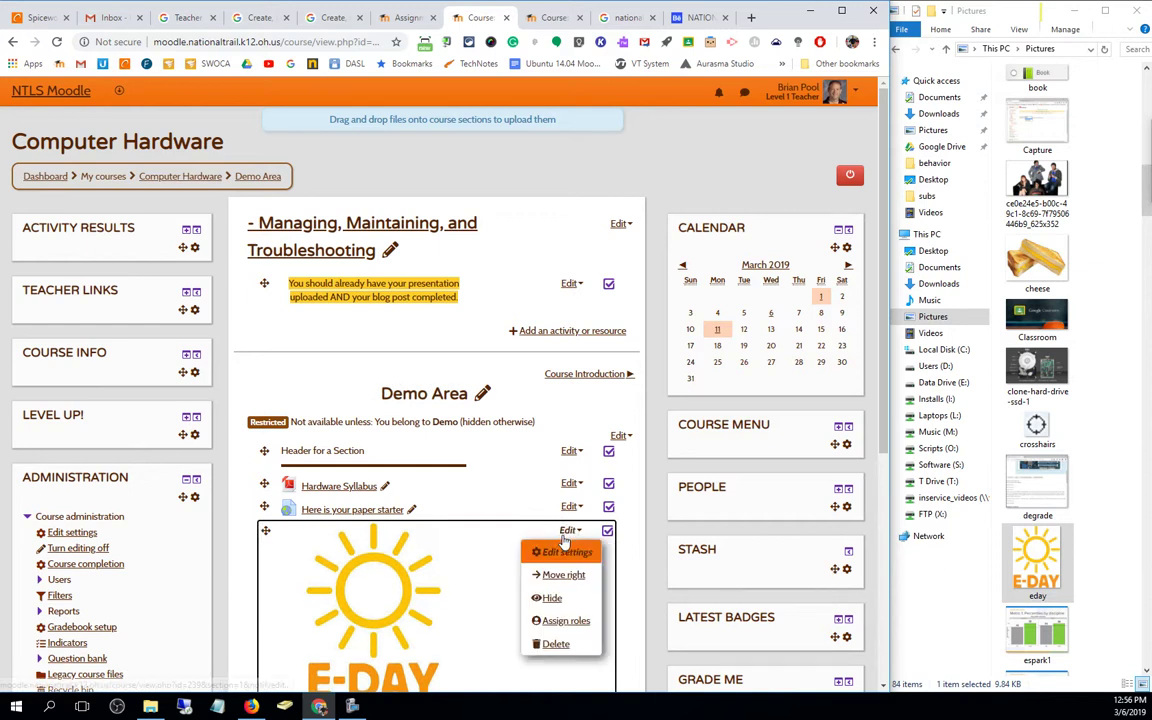
click(545, 644)
click(413, 443)
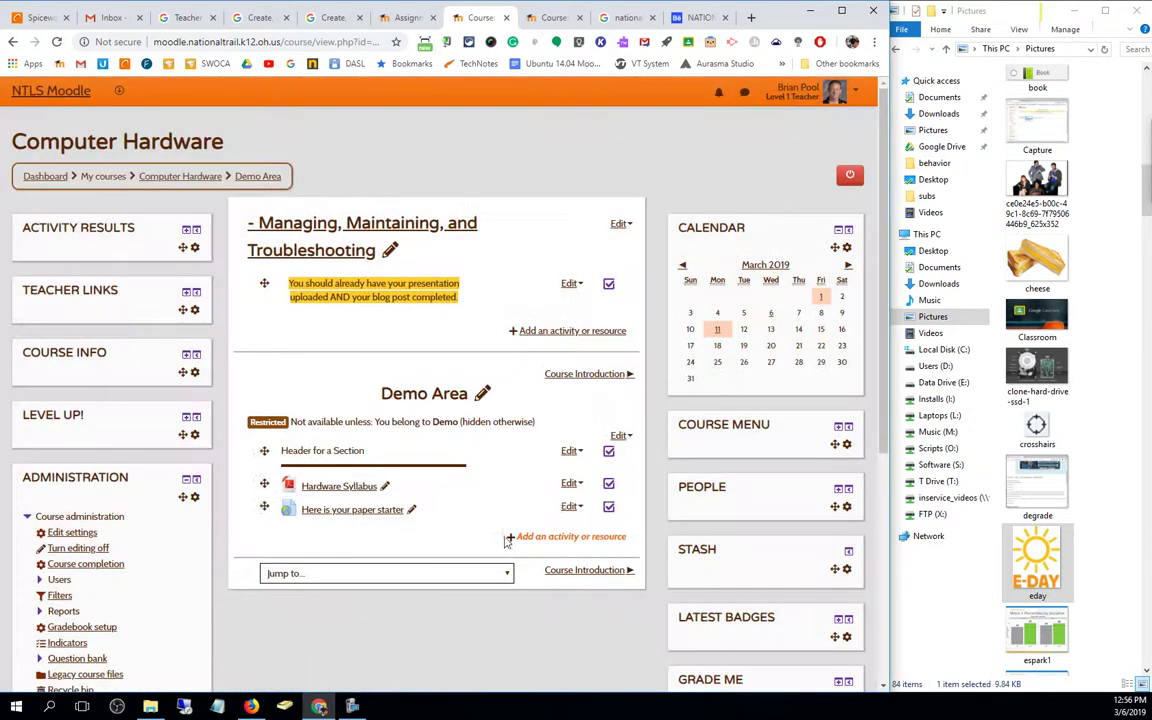
- Start adding a new Label resource to the Demo Area
click(574, 540)
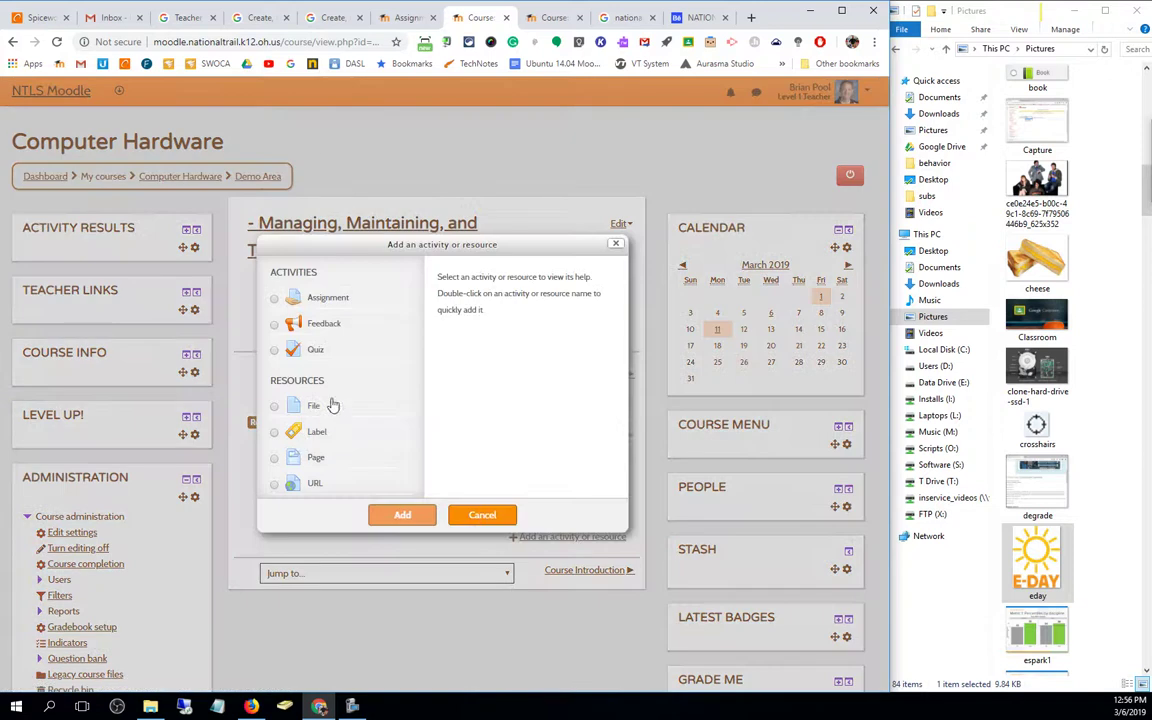
click(275, 432)
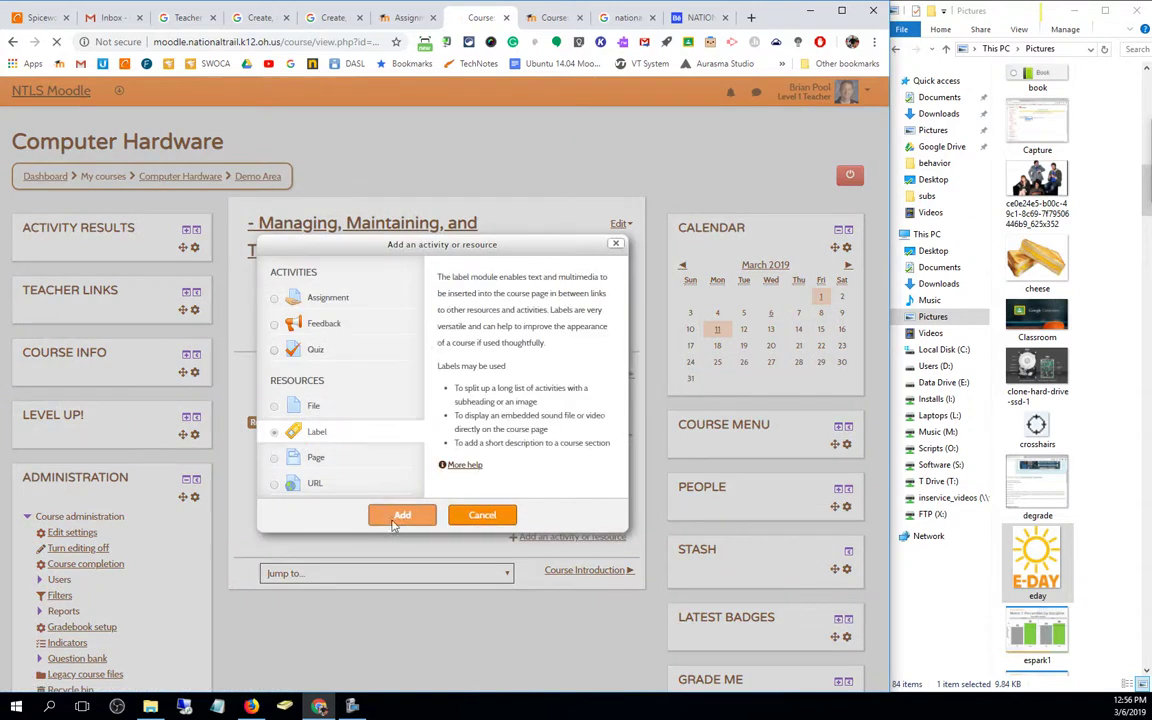
click(402, 514)
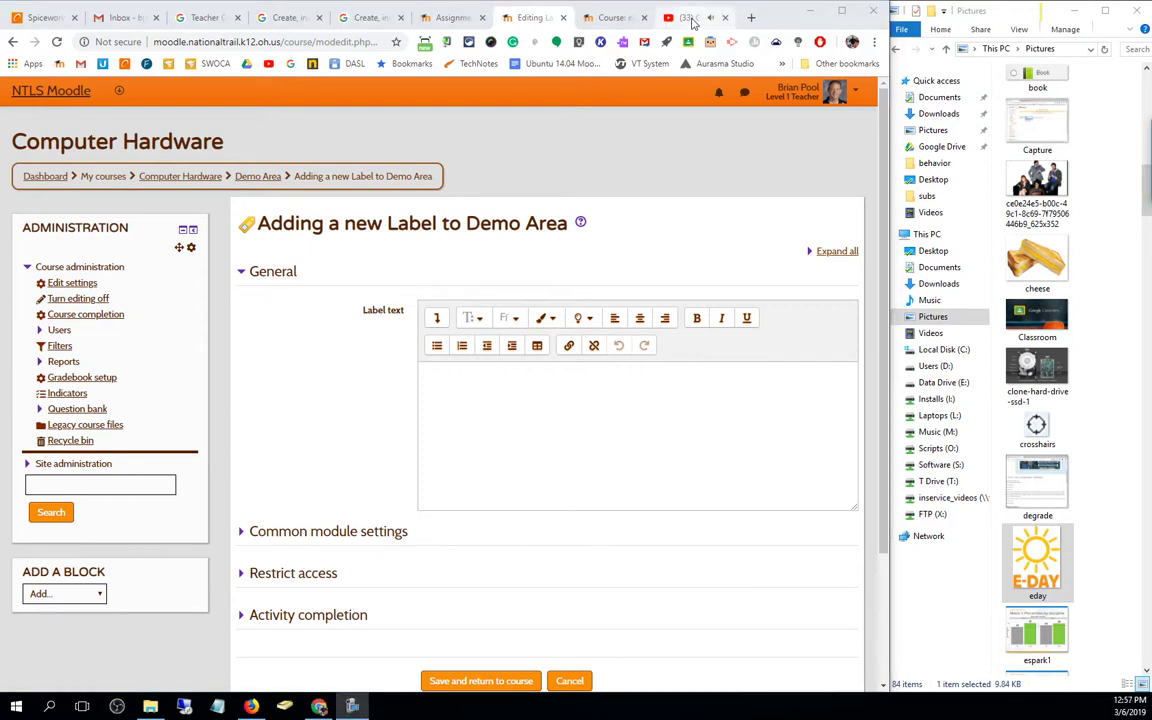
- Pause the YouTube video "Google Docs - Level 1 Training" and copy its web address
click(690, 17)
click(23, 437)
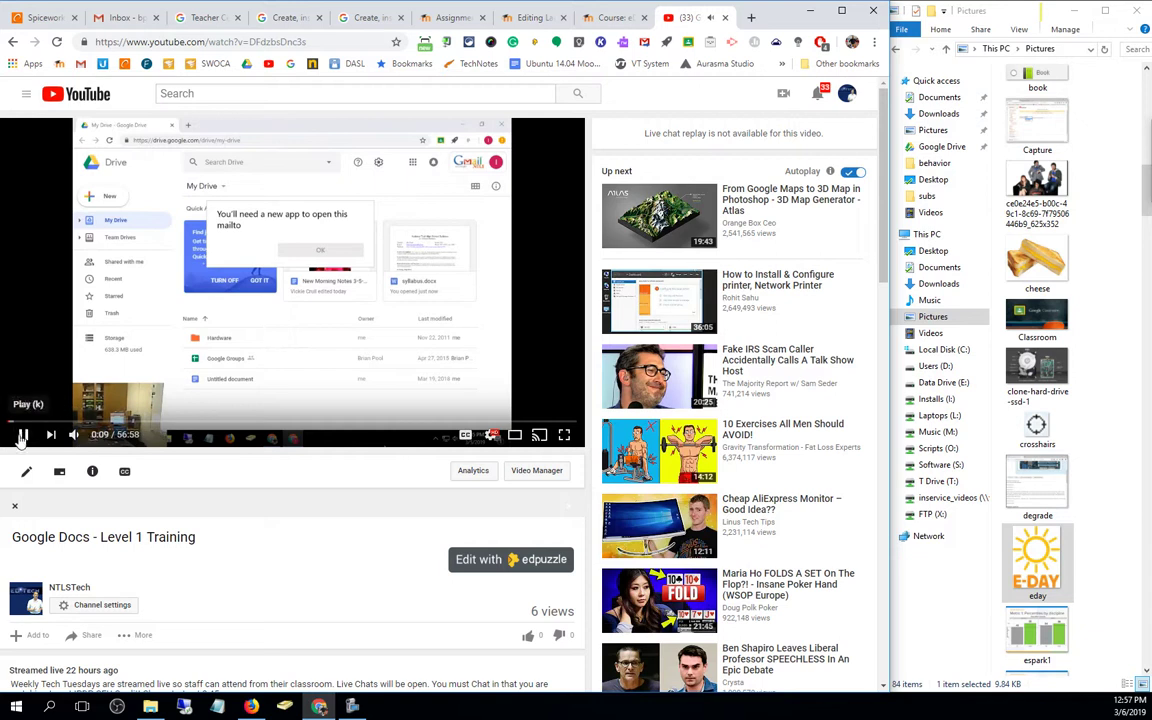
click(322, 40)
key(ctrl+c)
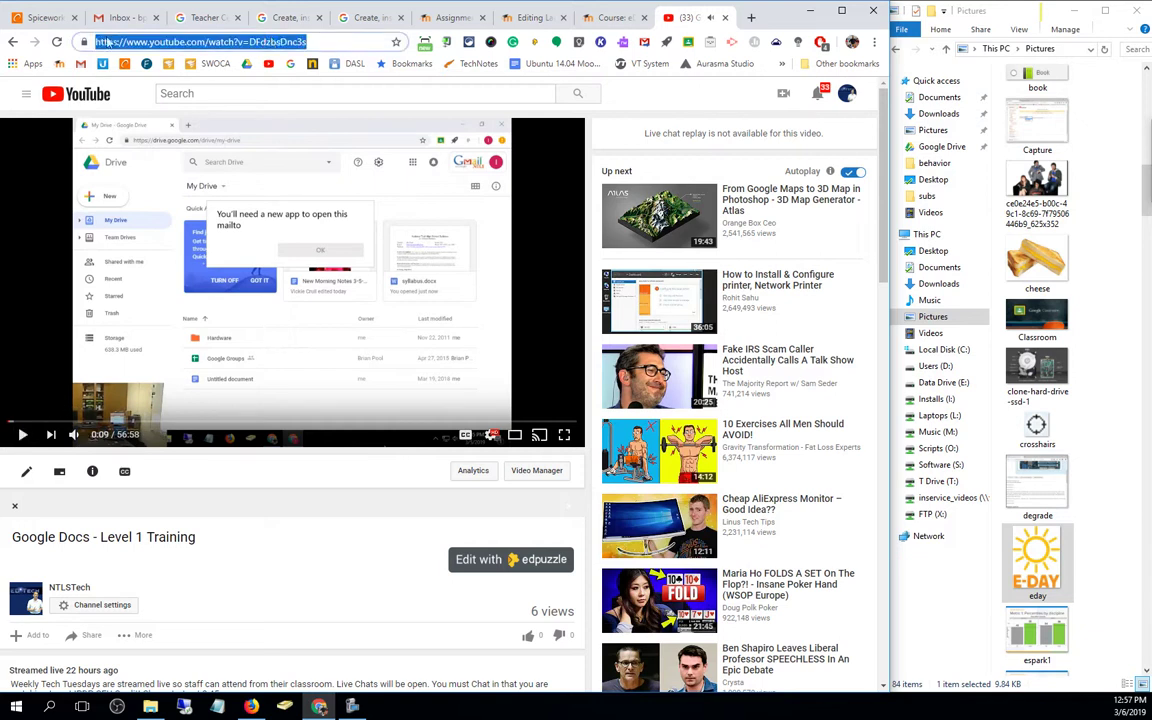
- Paste the YouTube video address into the new label's text and save the label to the course
click(530, 17)
click(517, 424)
key(ctrl+v)
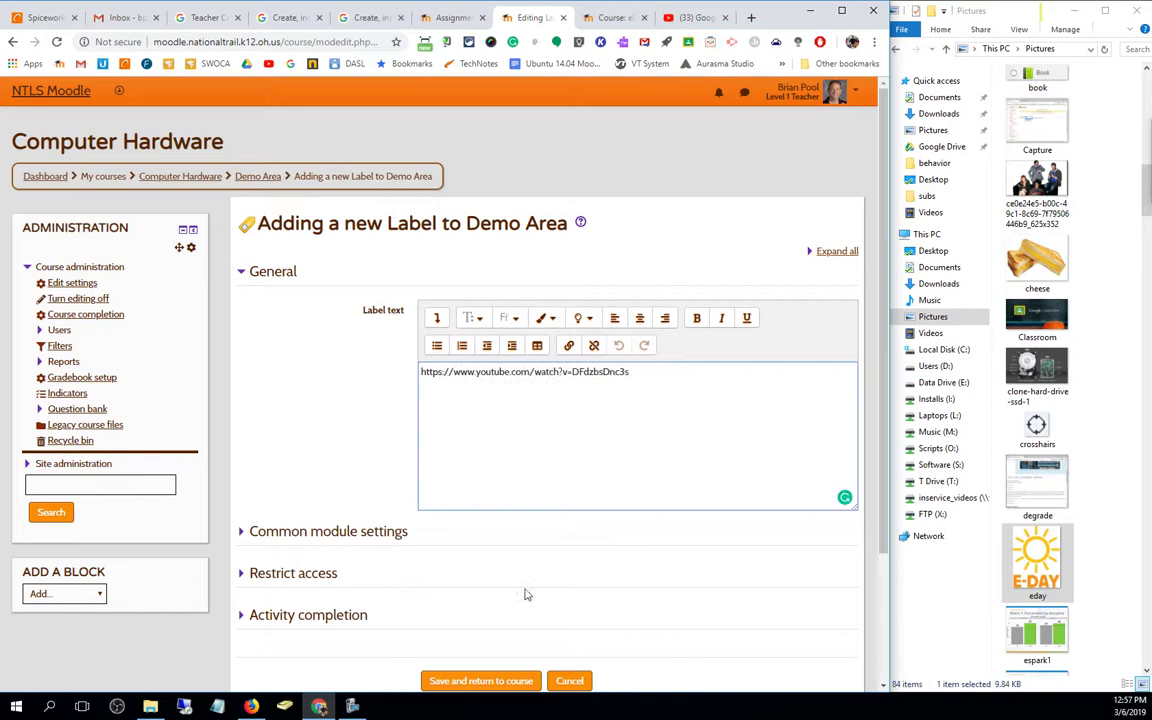
scroll(527, 594, down, 2)
click(501, 550)
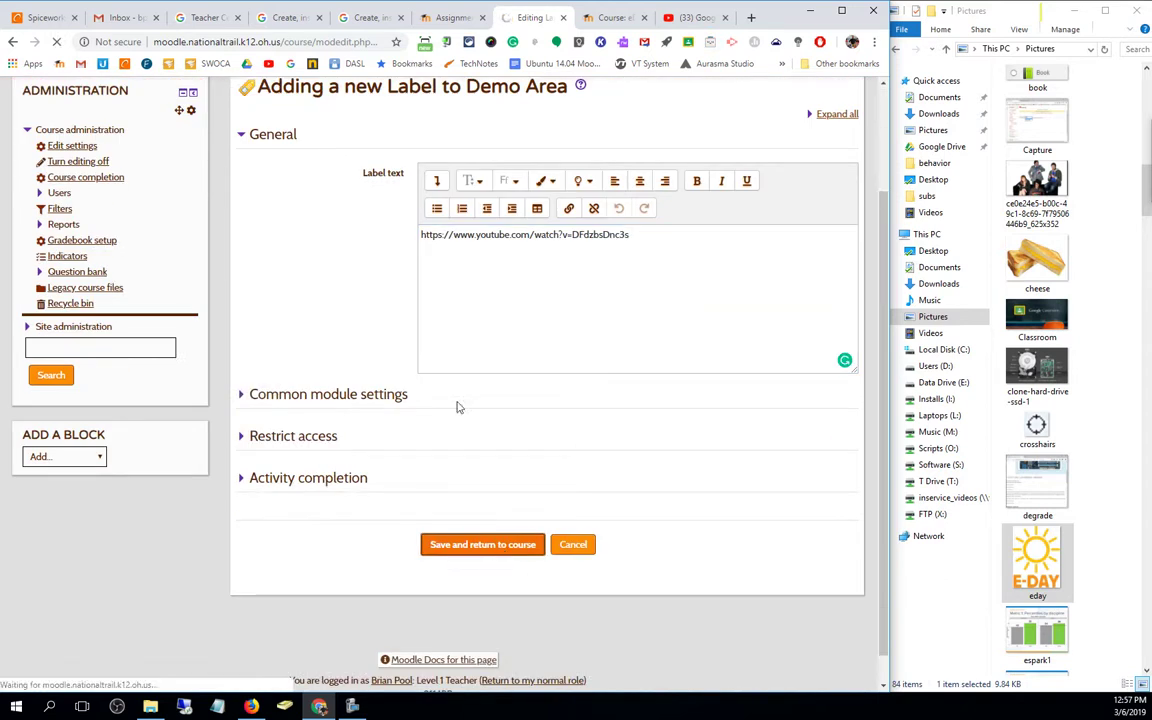
- Examine the embedded video in the Demo Area with editing turned off, and turn editing back on
scroll(452, 468, down, 2)
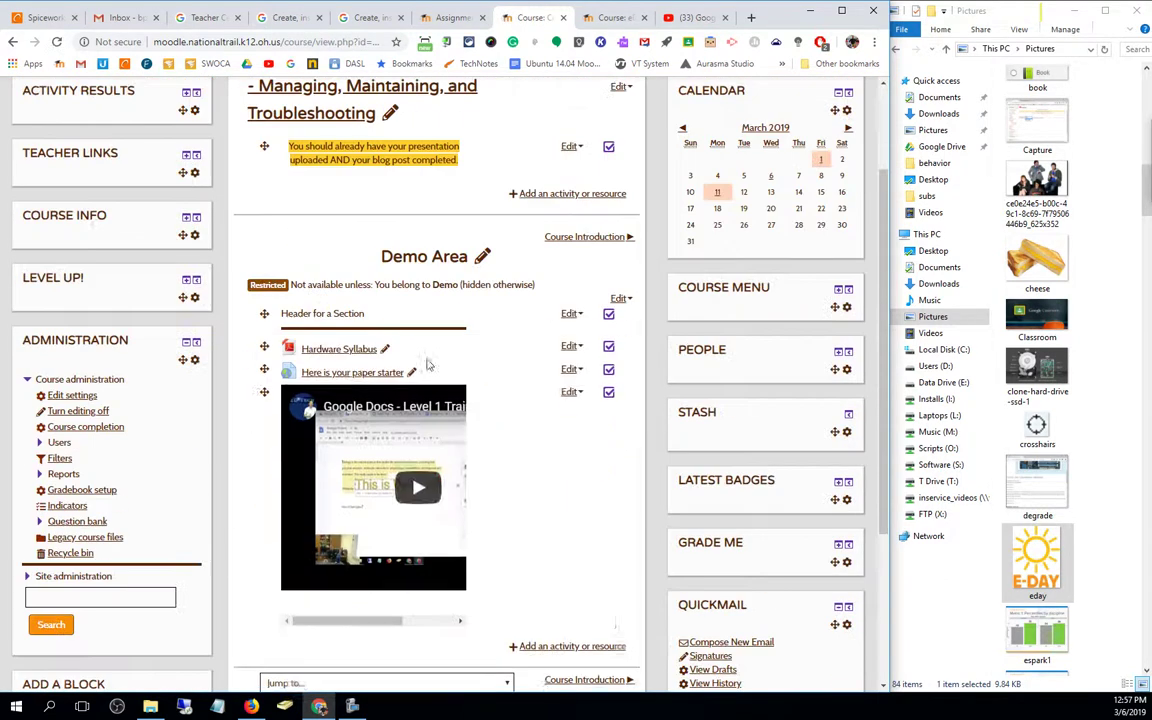
scroll(576, 535, up, 2)
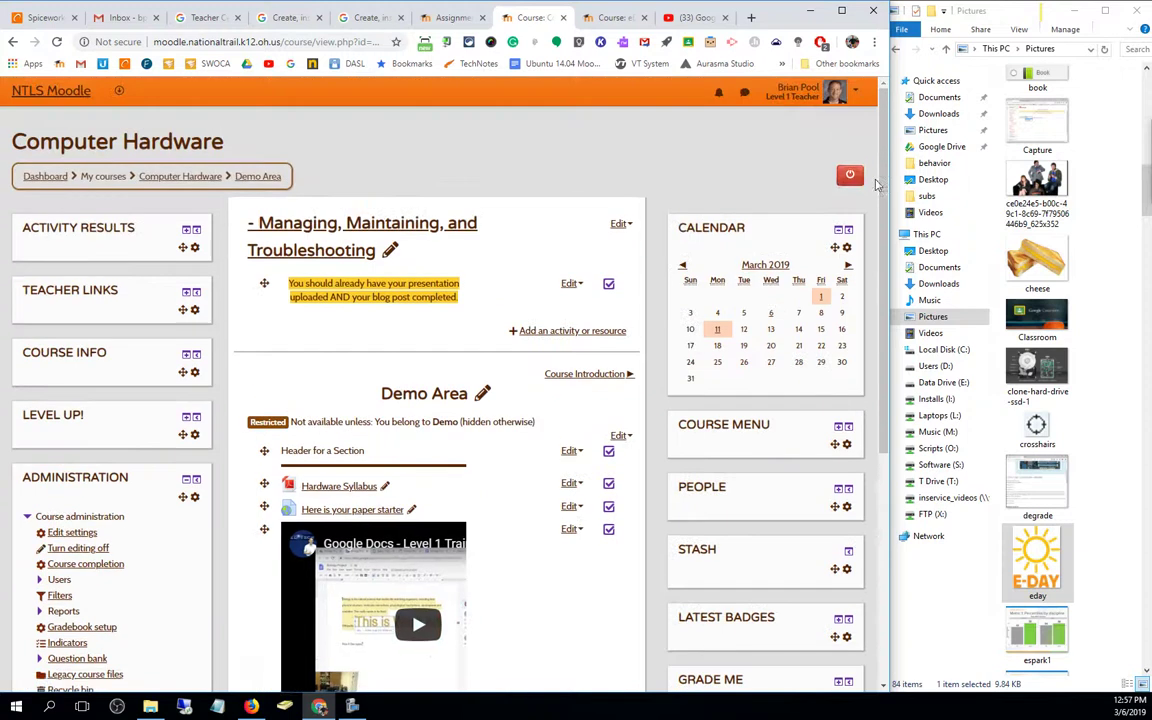
click(844, 177)
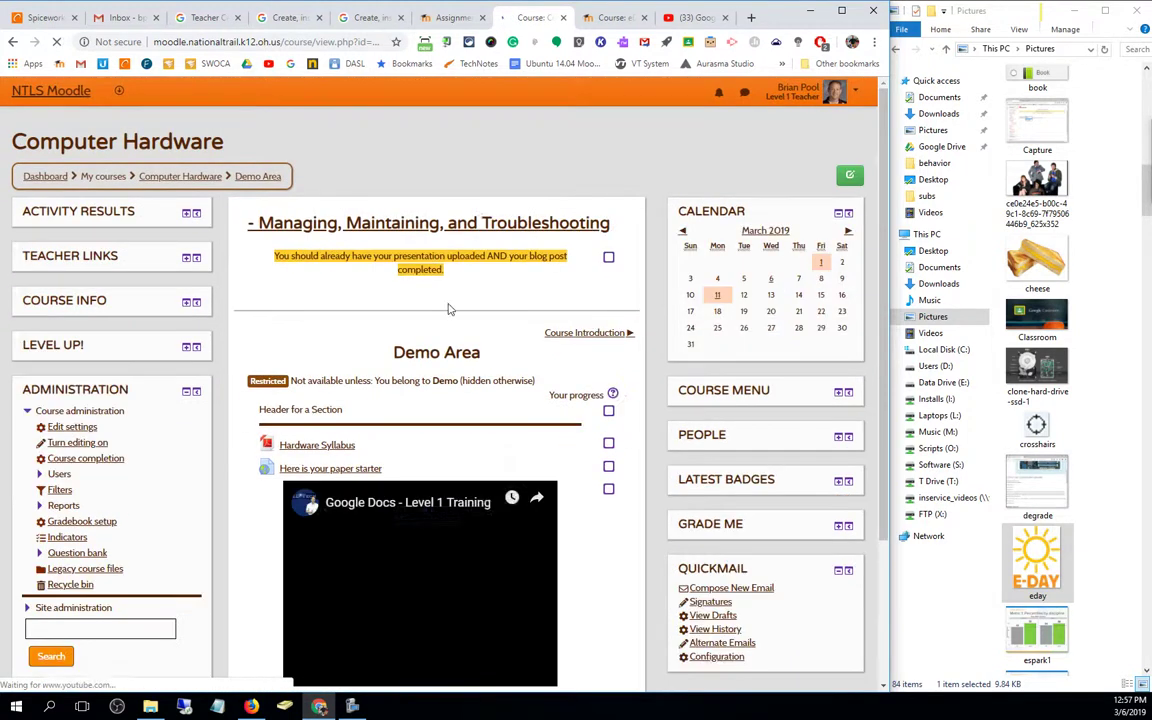
scroll(449, 310, down, 3)
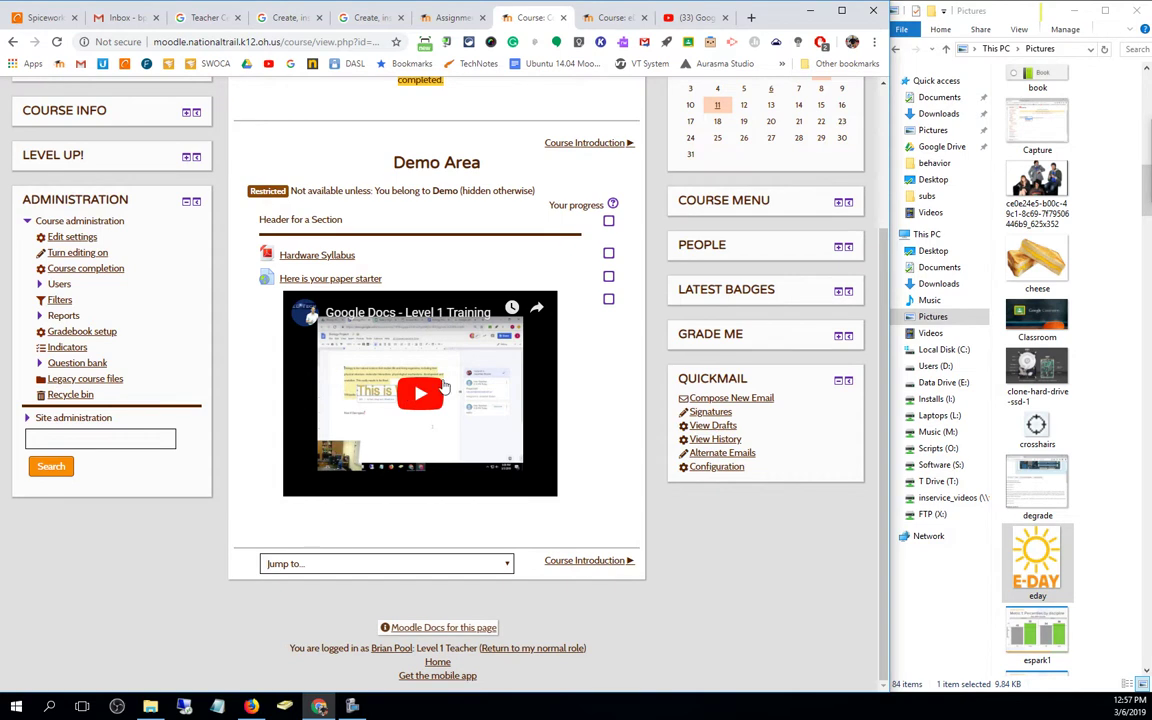
scroll(400, 355, up, 2)
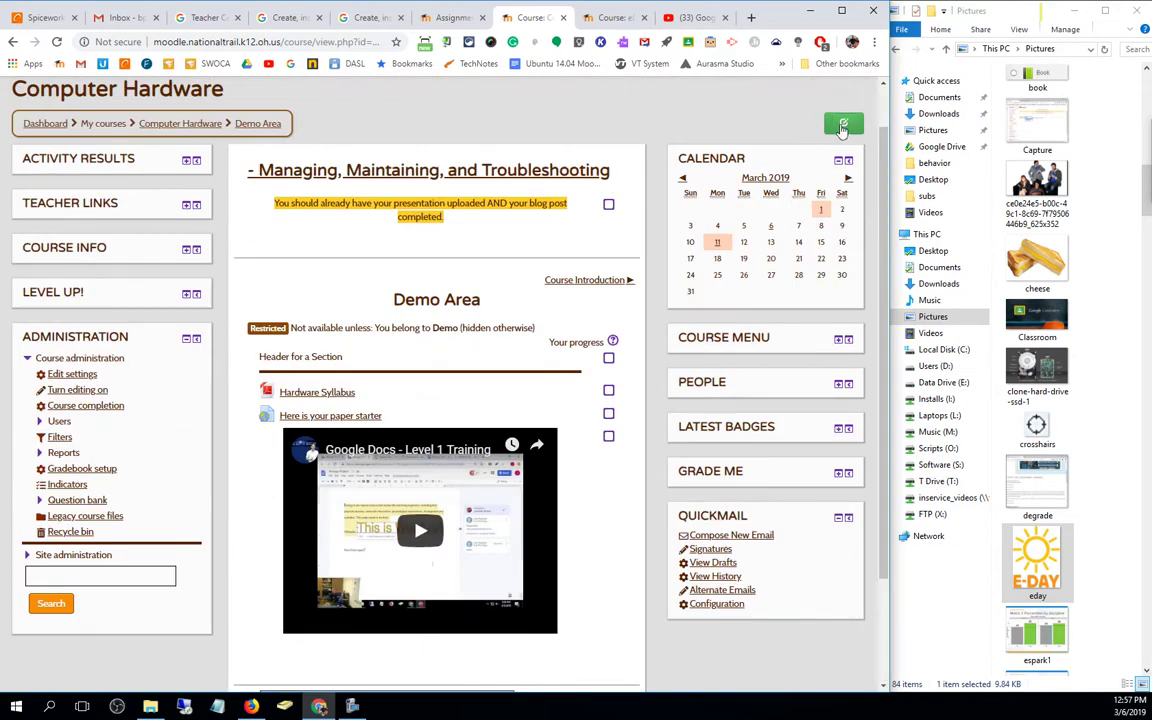
click(843, 125)
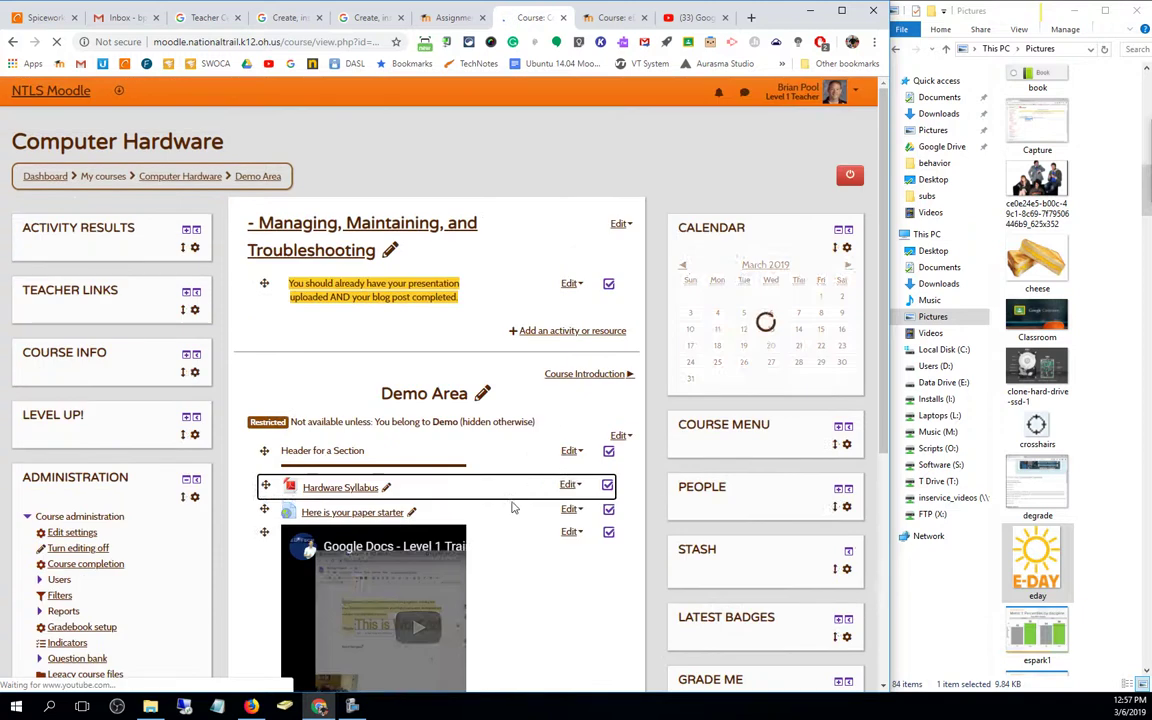
- Delete the embedded video label from the Demo Area and turn course editing off
scroll(595, 466, down, 2)
click(569, 394)
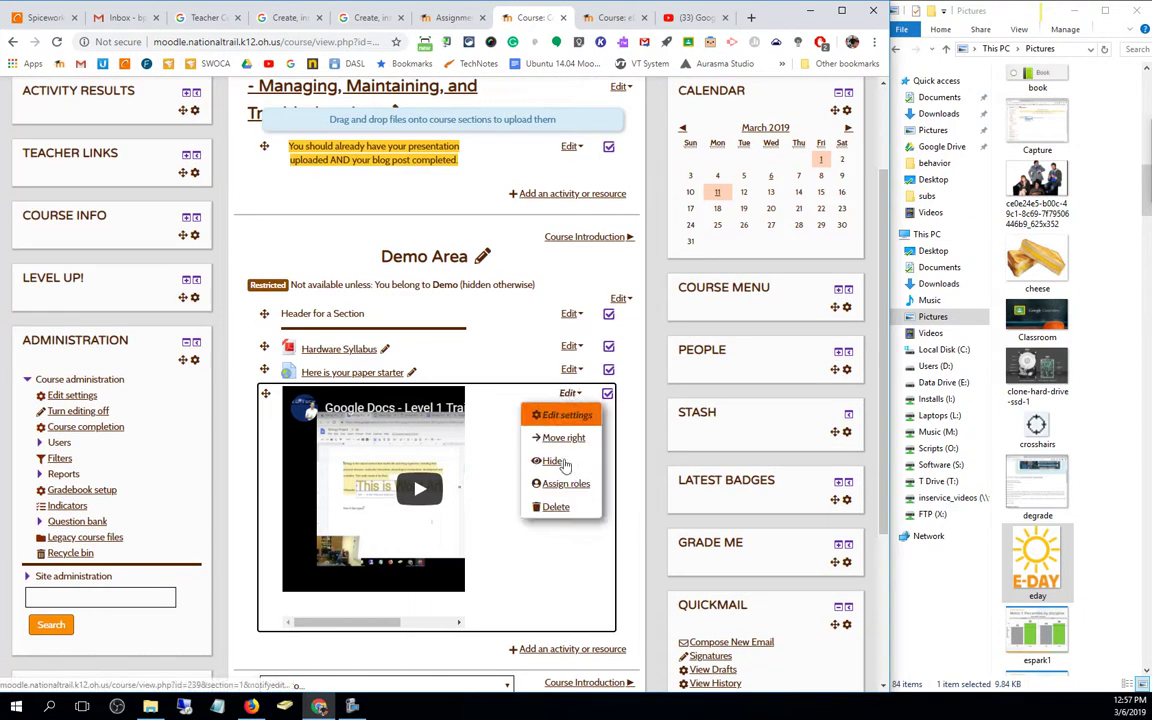
click(551, 506)
click(419, 442)
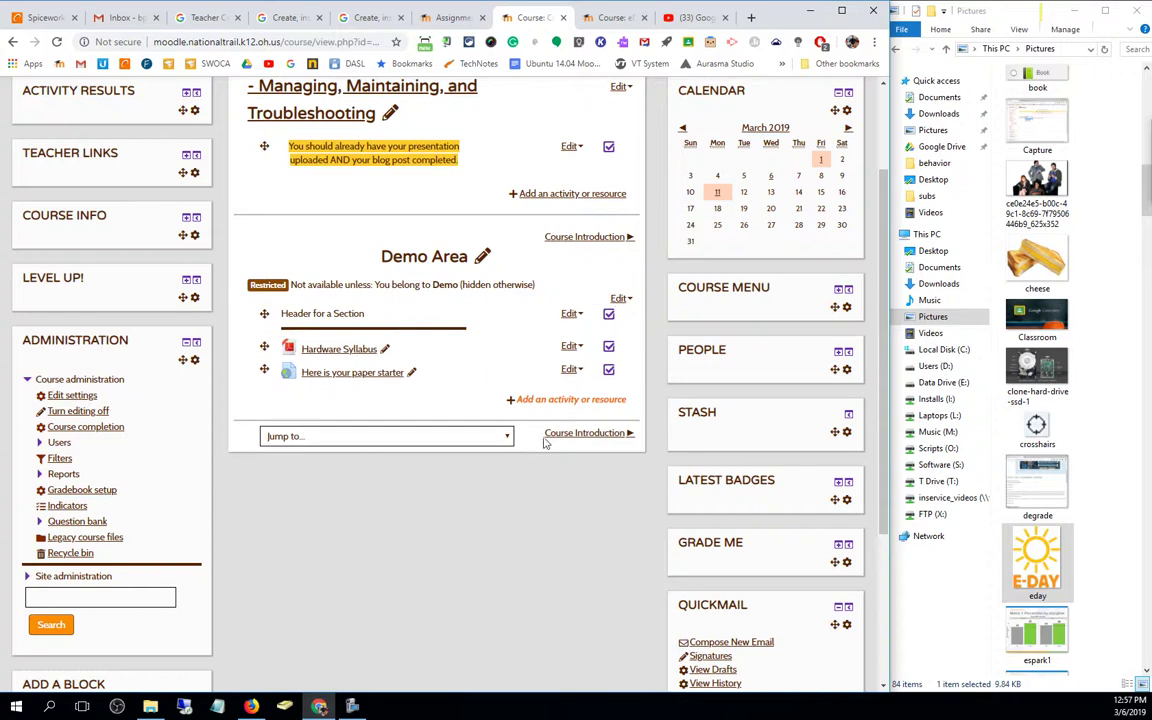
scroll(481, 383, up, 2)
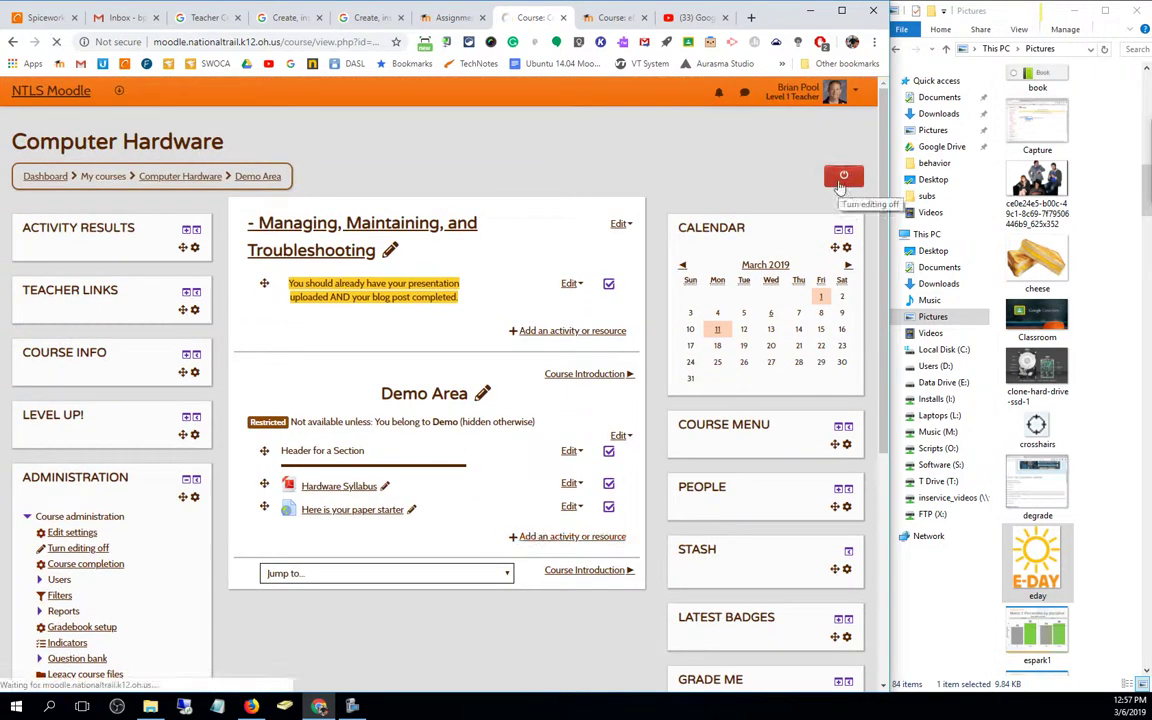
click(849, 176)
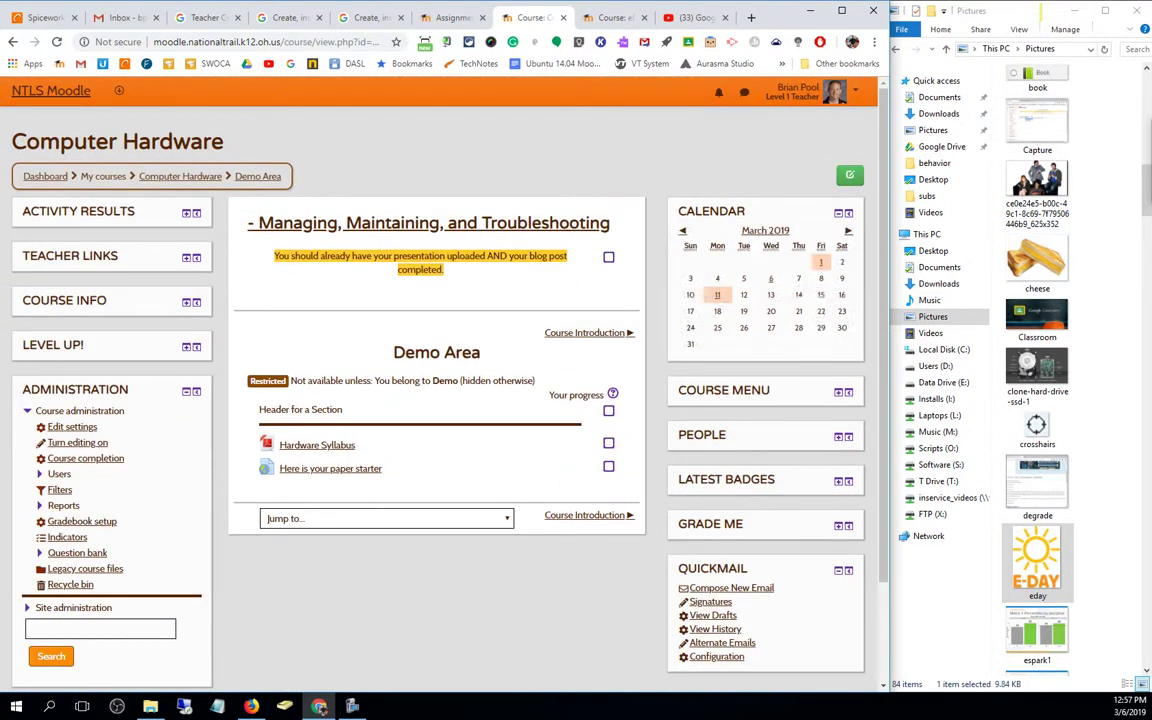